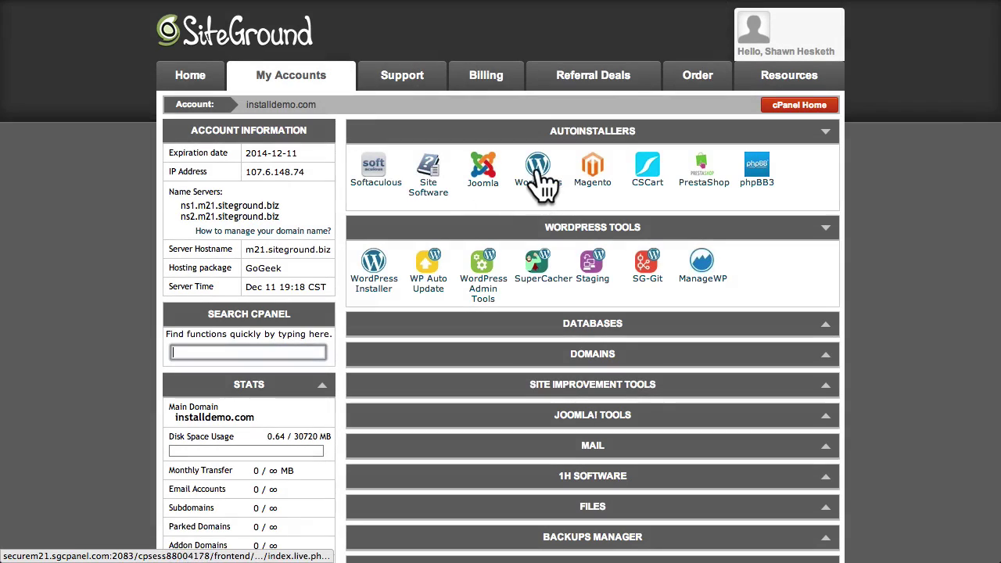
- Open the WordPress autoinstaller from cPanel and install WordPress on installdemo.com with the default software, site and admin settings
{"action": "left_click", "coordinate": [537, 172]}
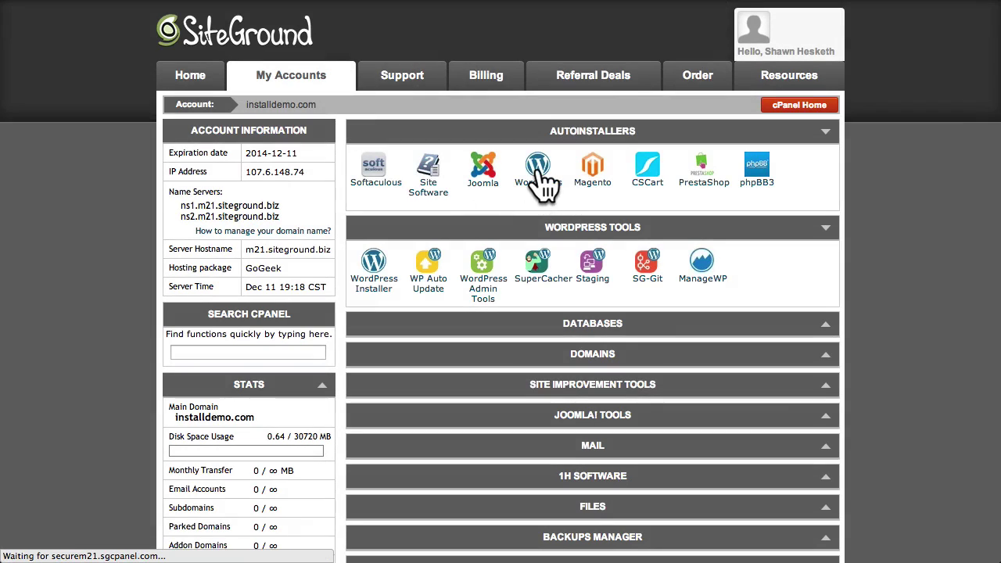
{"action": "left_click", "coordinate": [566, 119]}
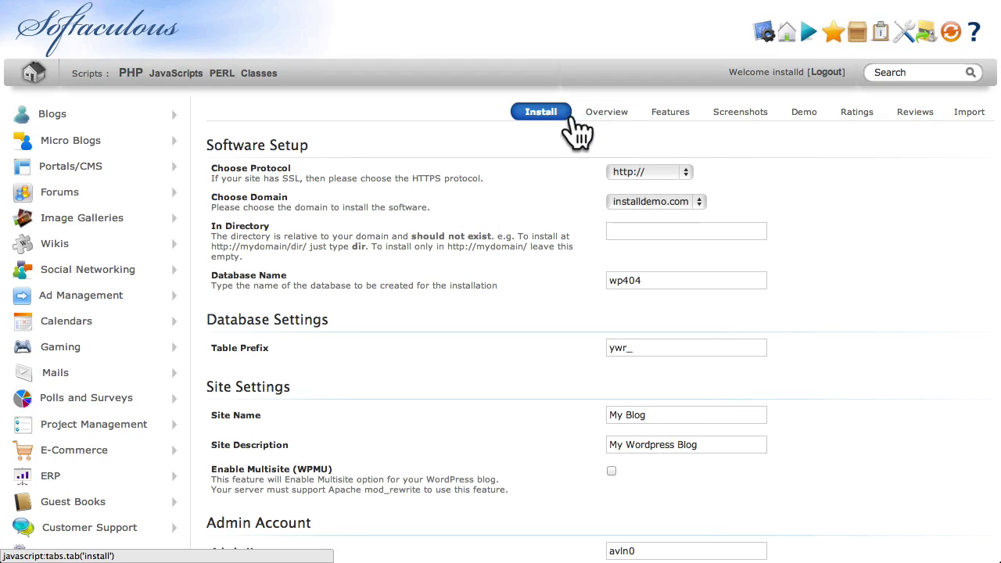
{"action": "scroll", "coordinate": [836, 313], "scroll_direction": "down", "scroll_amount": 5}
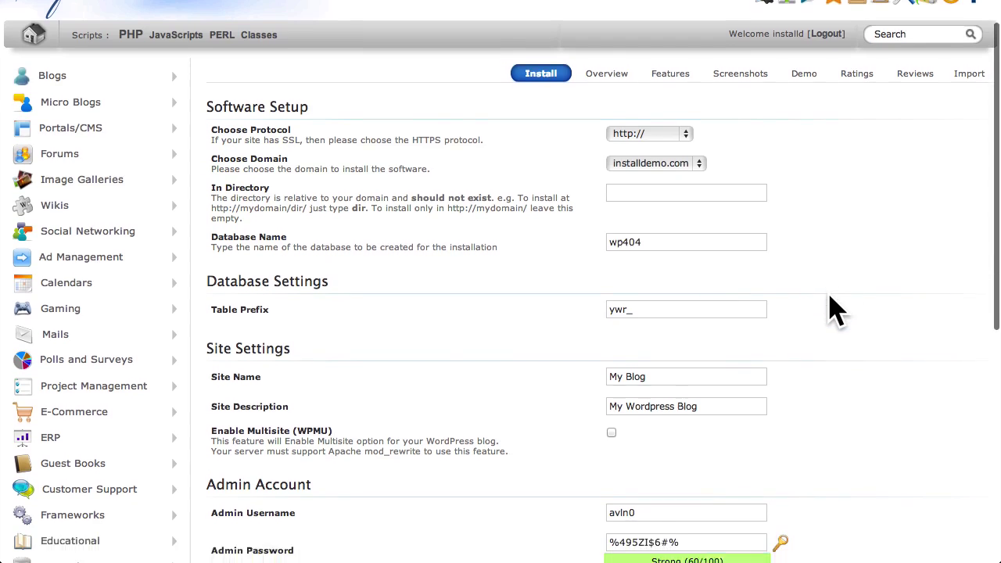
{"action": "scroll", "coordinate": [835, 301], "scroll_direction": "down", "scroll_amount": 5}
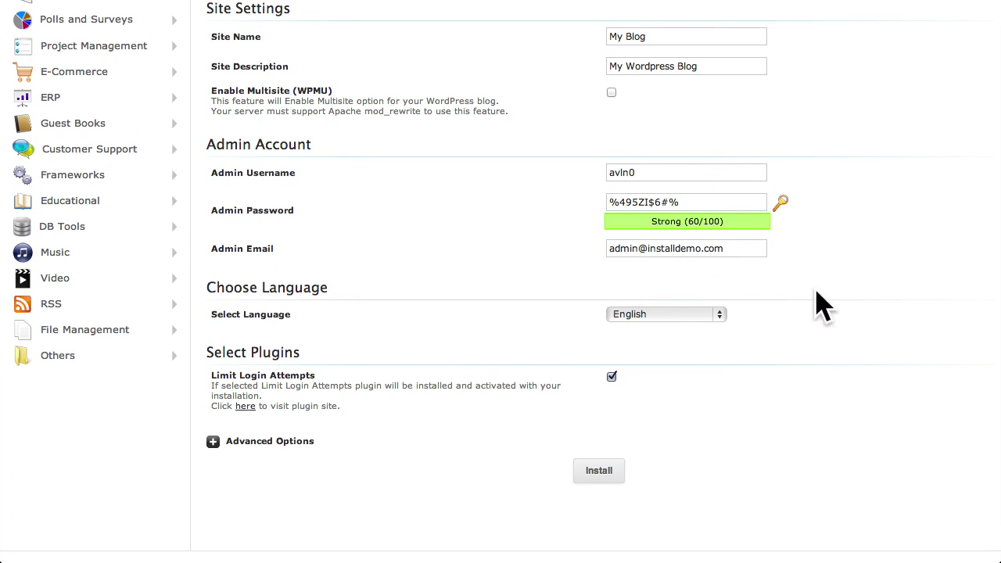
{"action": "left_click", "coordinate": [607, 479]}
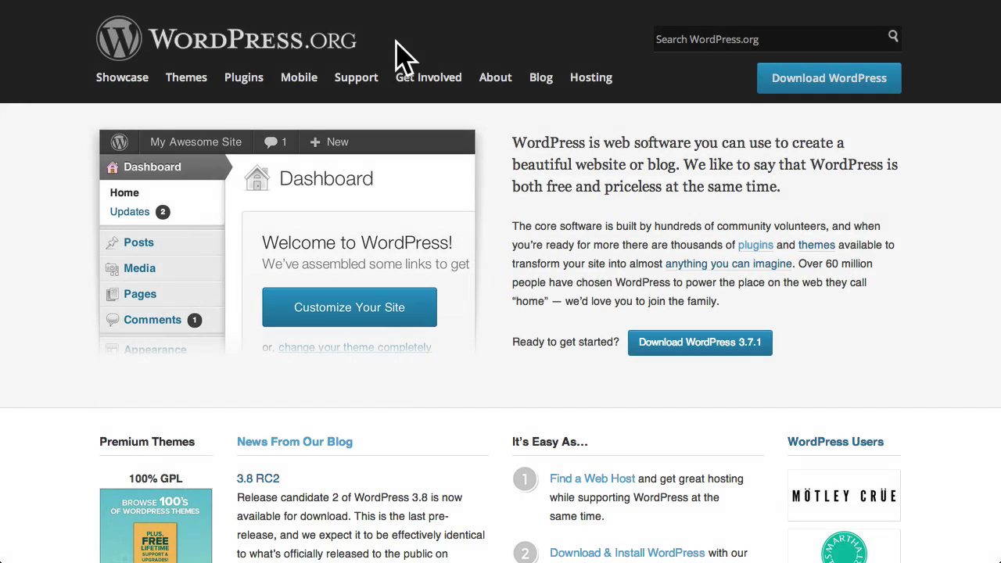
- Download the WordPress 3.7.1 zip archive from WordPress.org, switch to Finder and extract it in the Downloads folder
{"action": "left_click", "coordinate": [749, 359]}
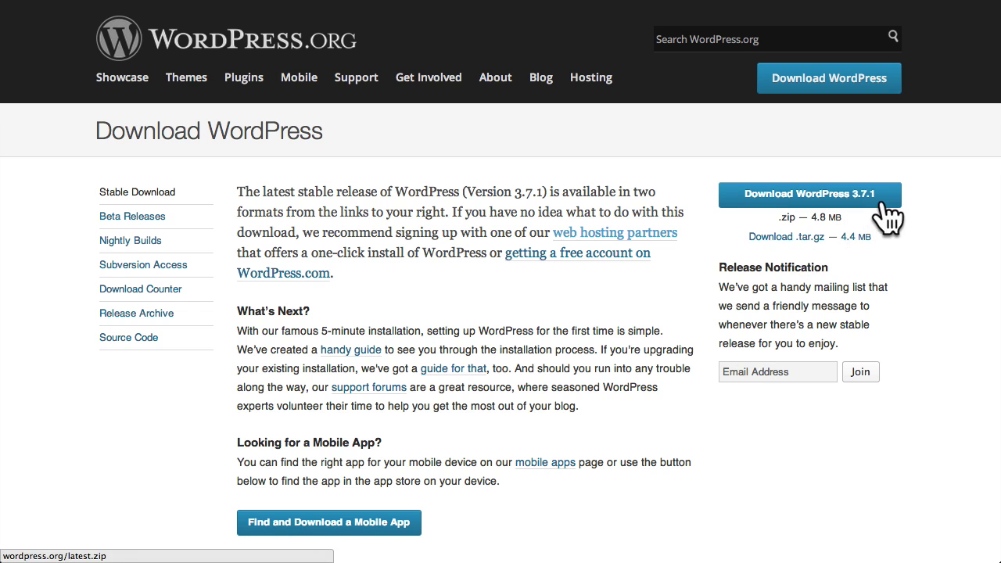
{"action": "left_click", "coordinate": [885, 206]}
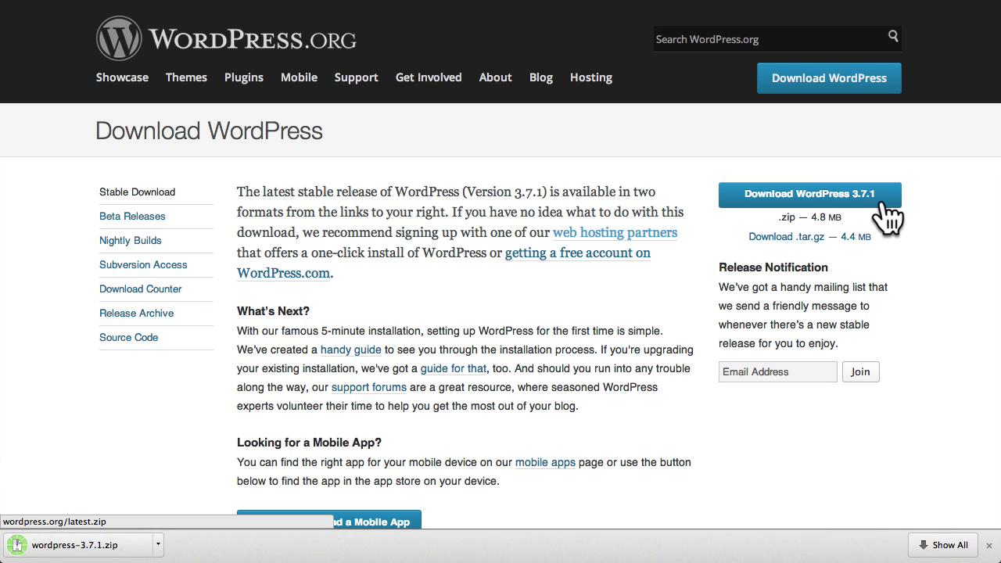
{"action": "key", "text": "super+Tab"}
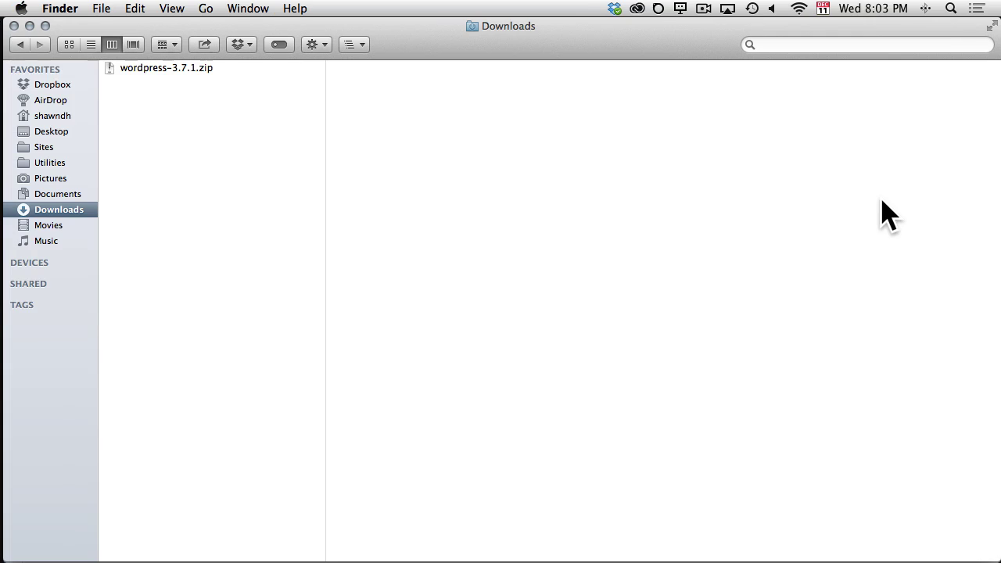
{"action": "left_click", "coordinate": [205, 78]}
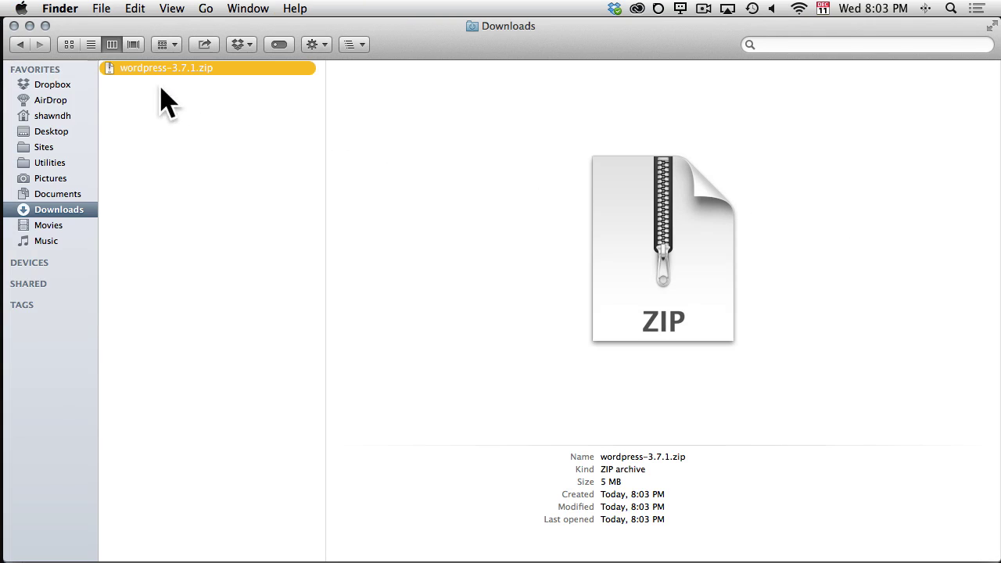
{"action": "double_click", "coordinate": [209, 69]}
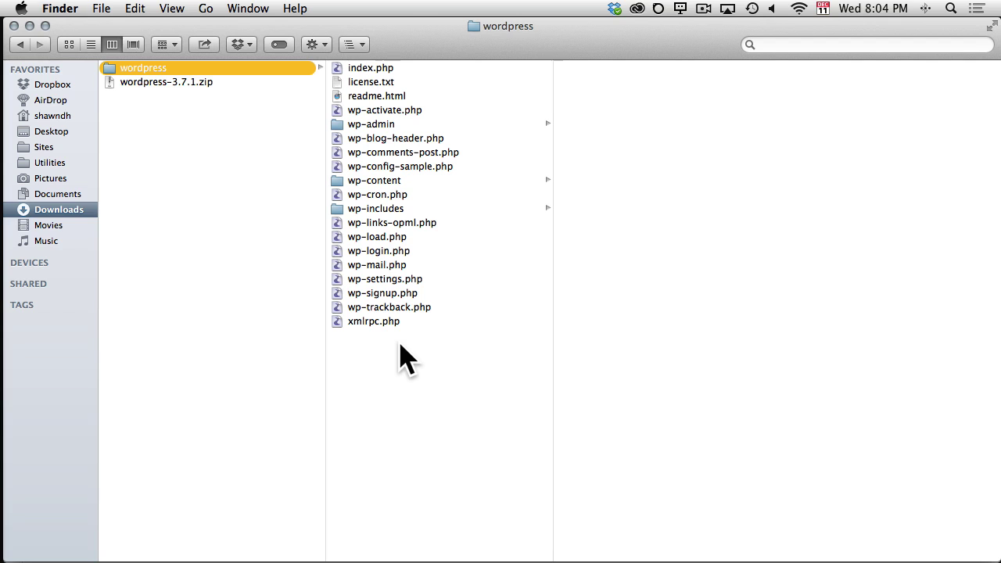
- Switch to Transmit, connect to the m21.siteground.biz FTP server and upload all contents of the local wordpress folder to public_html
{"action": "key", "text": "super+Tab"}
{"action": "key", "text": "super+Tab"}
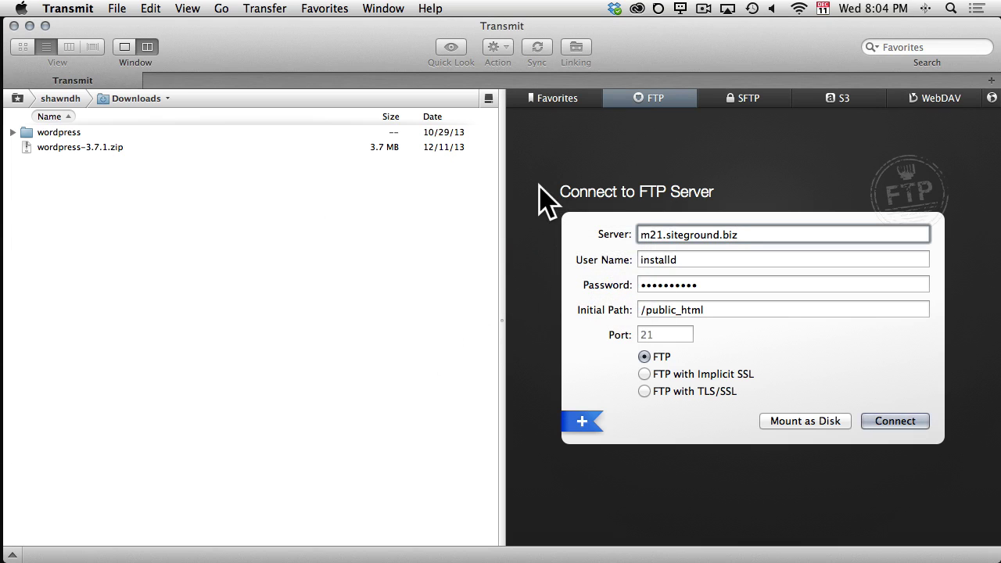
{"action": "left_click", "coordinate": [78, 131]}
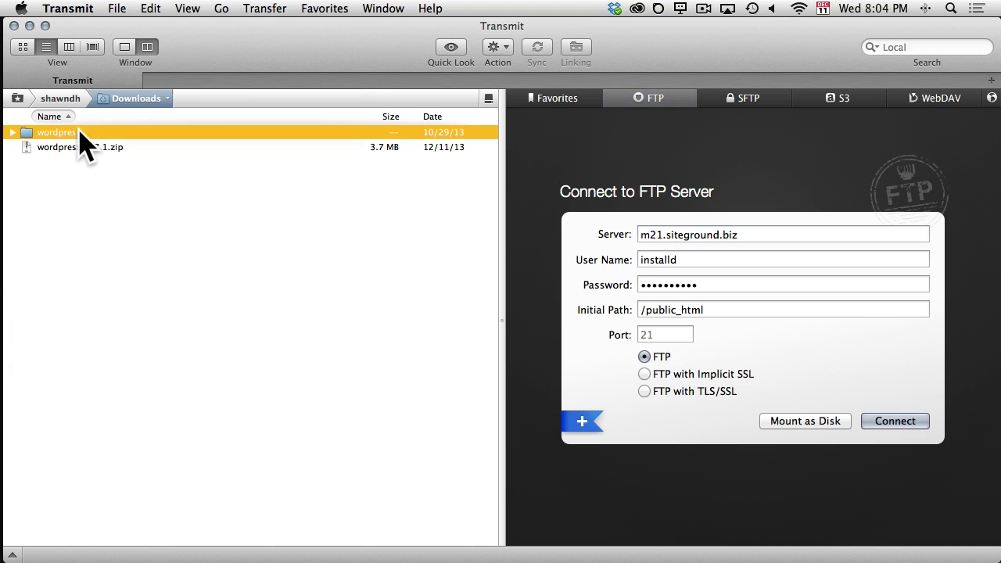
{"action": "double_click", "coordinate": [55, 133]}
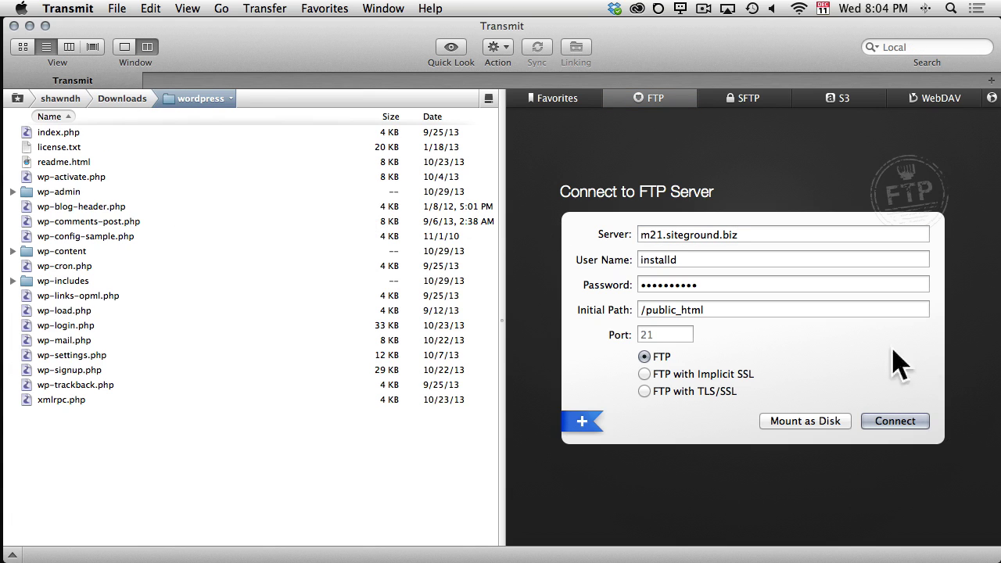
{"action": "left_click", "coordinate": [899, 426]}
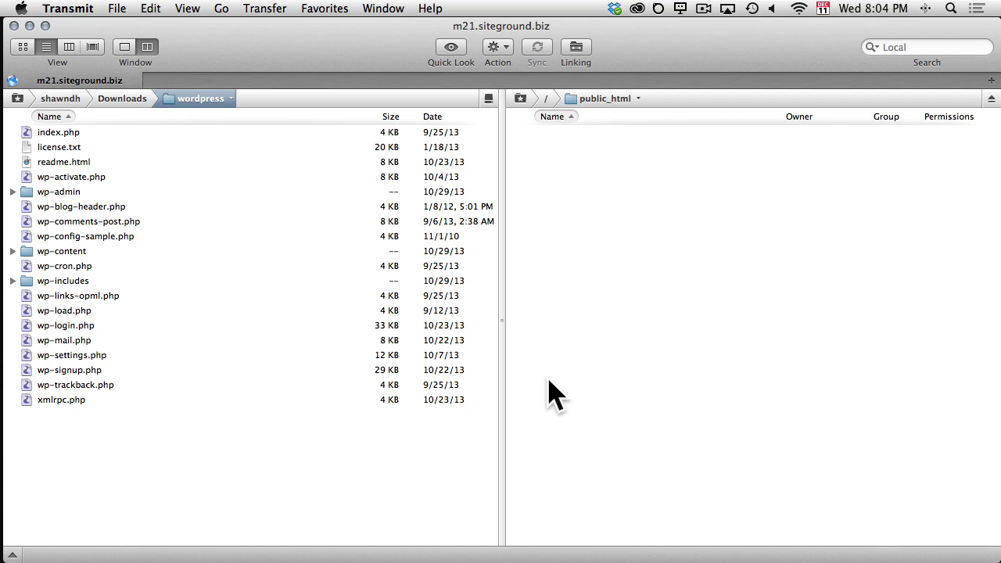
{"action": "key", "text": "super+a"}
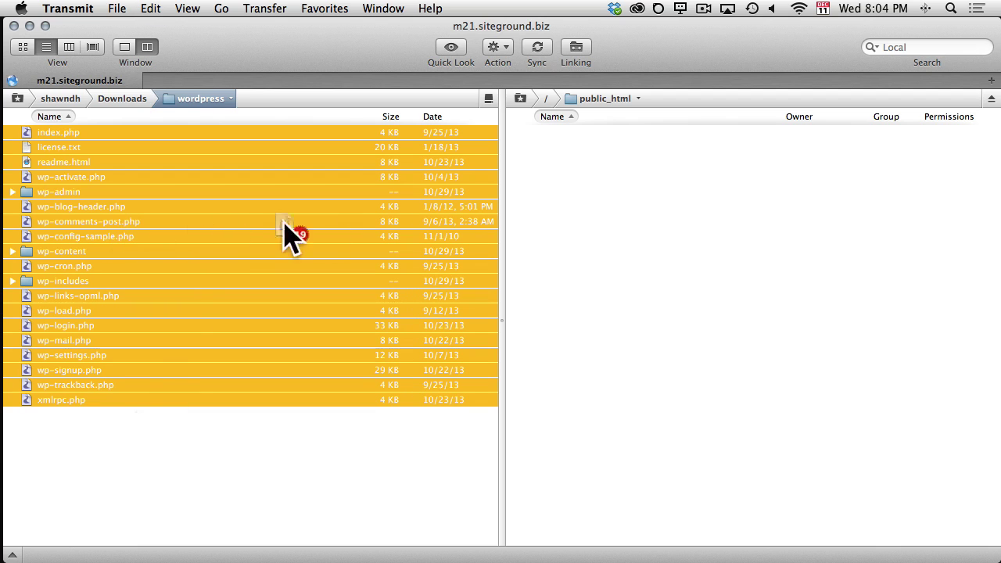
{"action": "left_click_drag", "start_coordinate": [286, 234], "coordinate": [635, 225]}
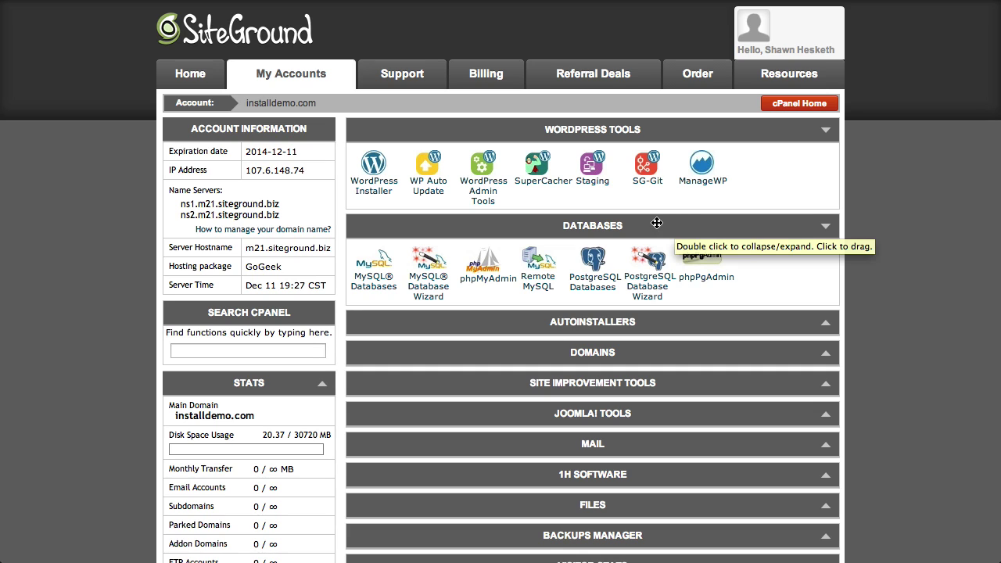
- Create a MySQL database named dbase with the installd_ prefix in cPanel and return to the MySQL Databases page
{"action": "left_click", "coordinate": [373, 291]}
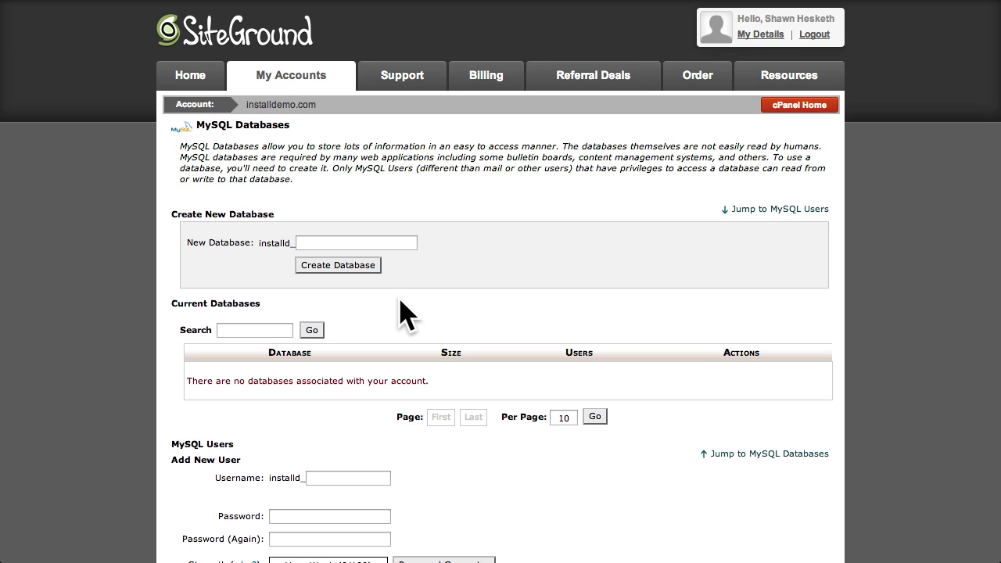
{"action": "left_click", "coordinate": [396, 243]}
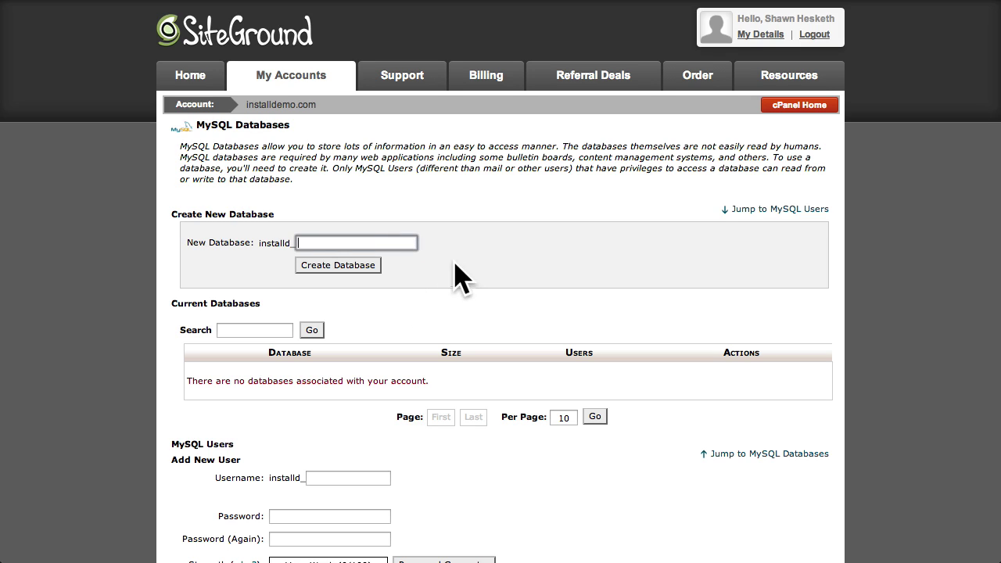
{"action": "type", "text": "dbase"}
{"action": "left_click", "coordinate": [286, 264]}
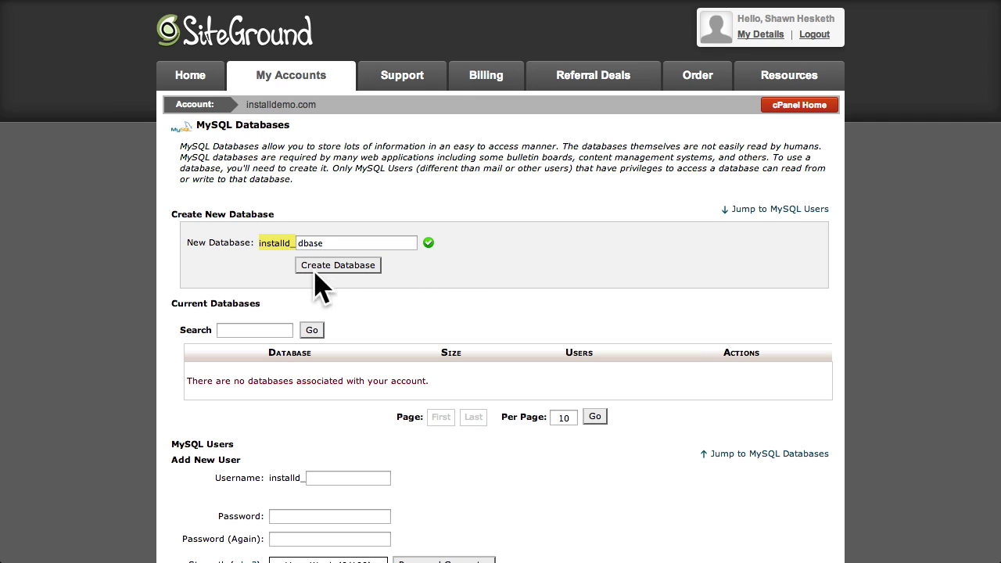
{"action": "left_click", "coordinate": [354, 266]}
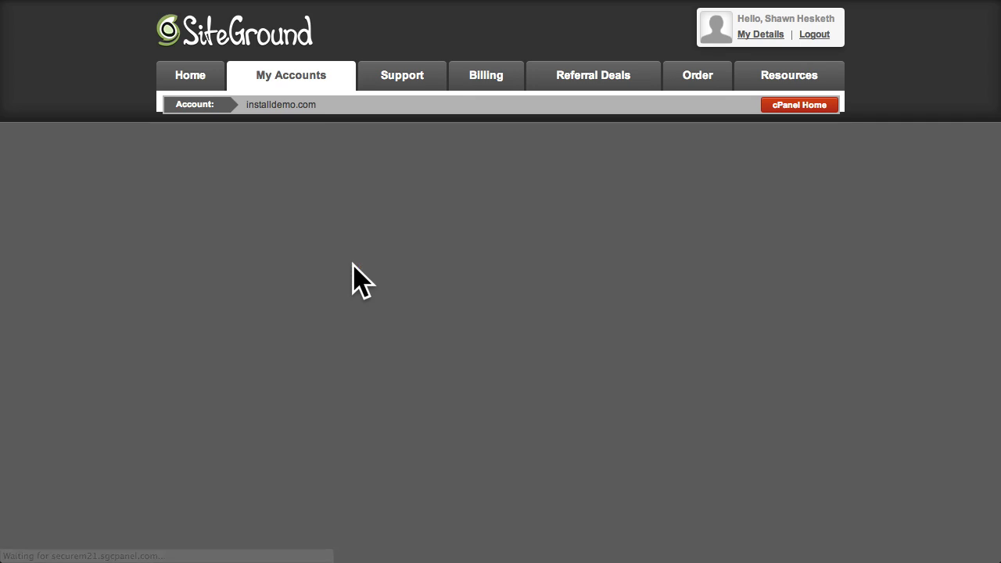
{"action": "left_click", "coordinate": [491, 201]}
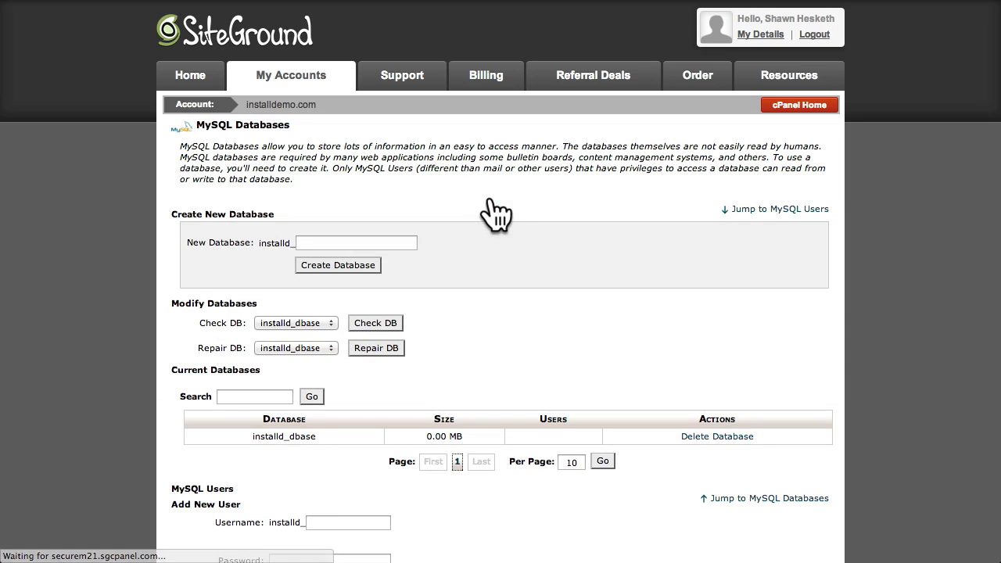
- Create the MySQL user wpuser, filling both password fields with a generated password that is also copied for safekeeping
{"action": "scroll", "coordinate": [519, 290], "scroll_direction": "down", "scroll_amount": 5}
{"action": "scroll", "coordinate": [517, 294], "scroll_direction": "down", "scroll_amount": 2}
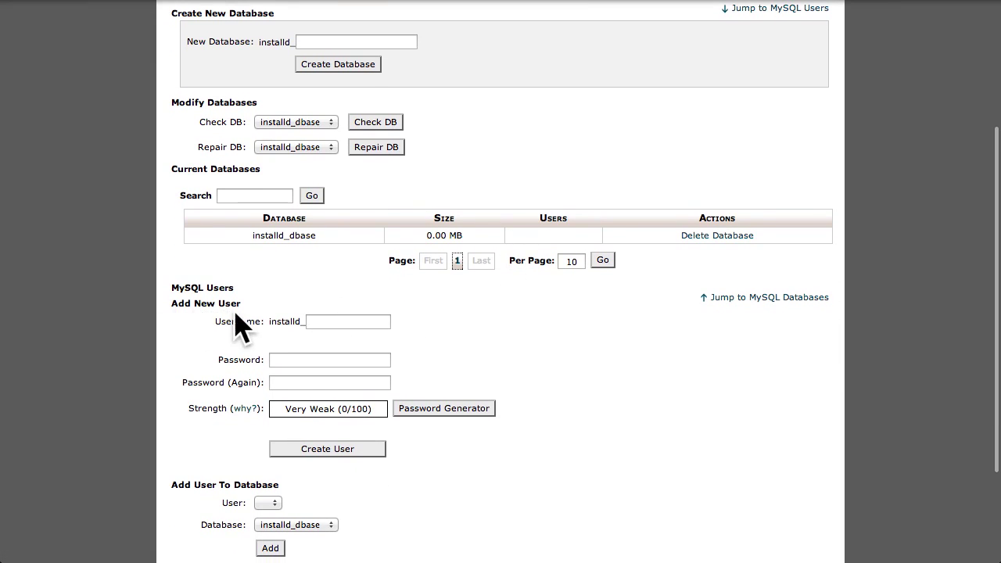
{"action": "left_click", "coordinate": [337, 321]}
{"action": "type", "text": "wpuser"}
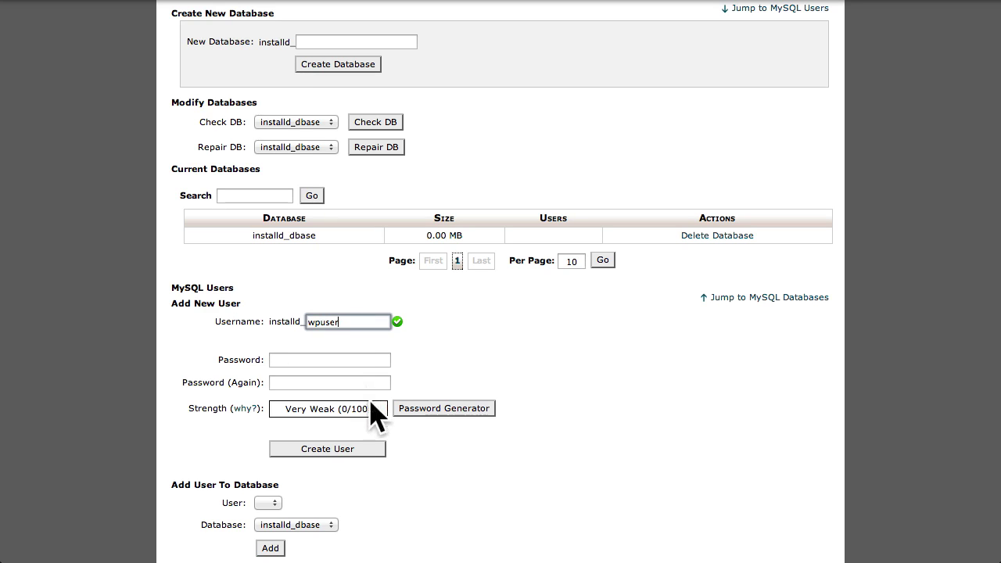
{"action": "left_click", "coordinate": [458, 413]}
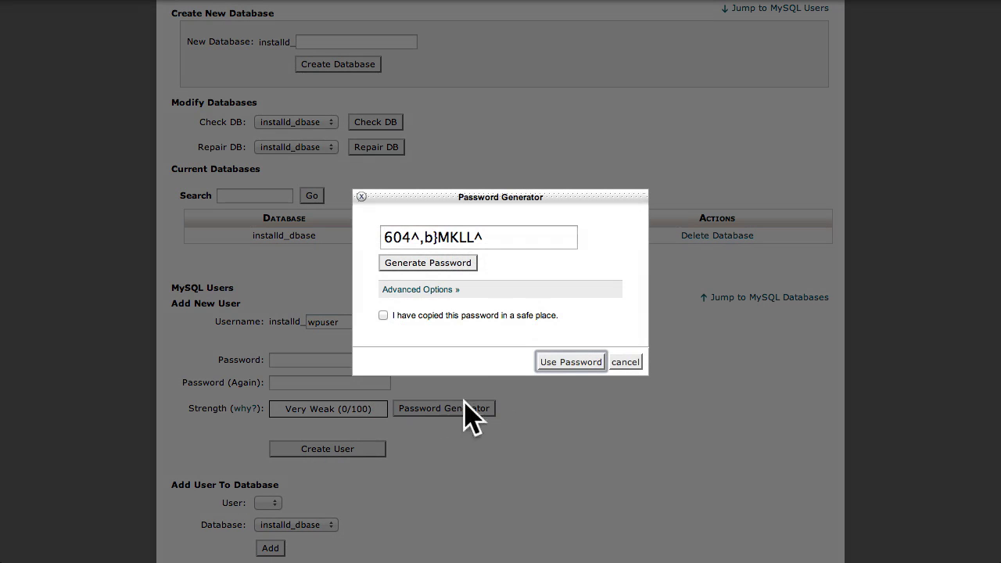
{"action": "left_click", "coordinate": [488, 237]}
{"action": "key", "text": "super+c"}
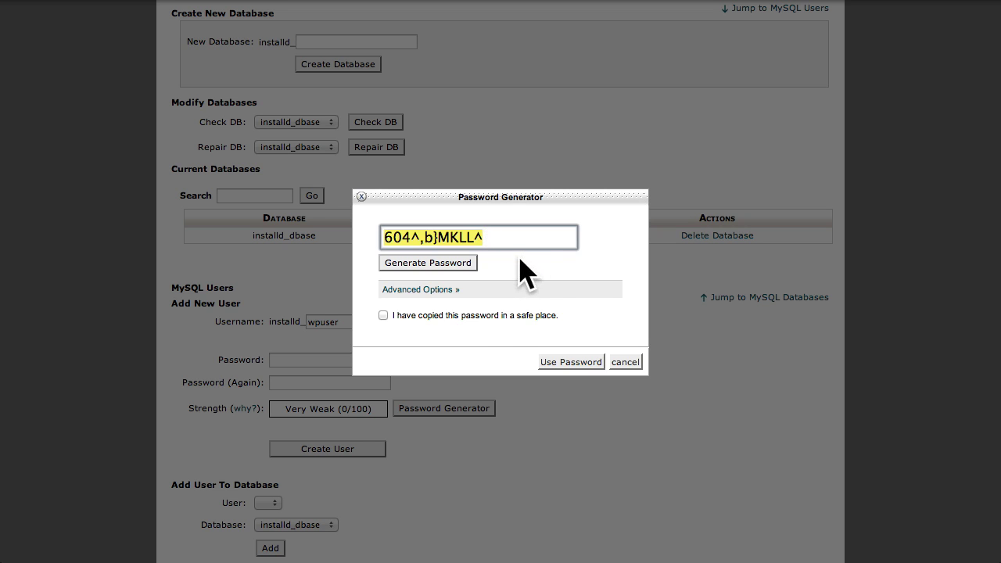
{"action": "left_click", "coordinate": [498, 316]}
{"action": "left_click", "coordinate": [563, 360]}
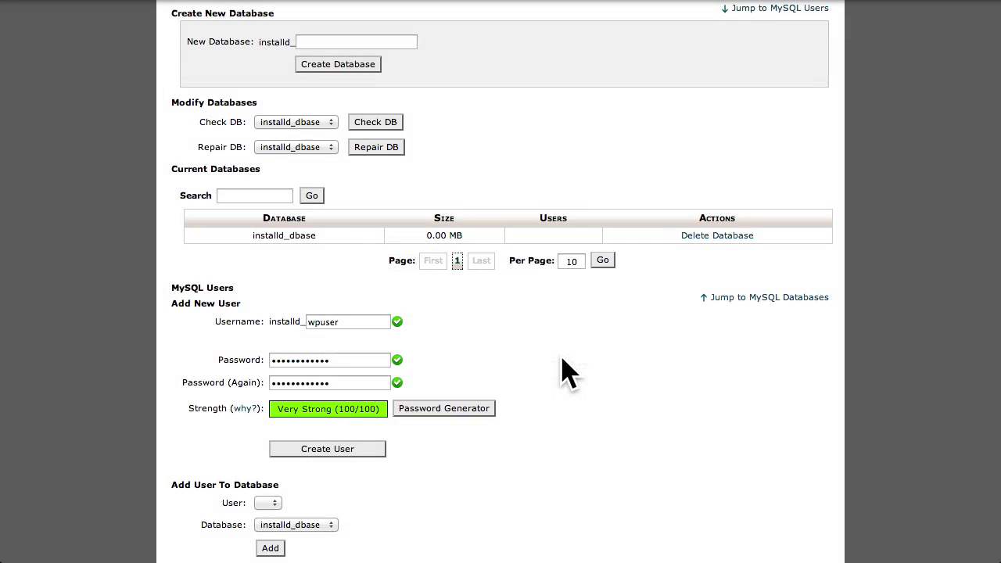
{"action": "left_click", "coordinate": [340, 448]}
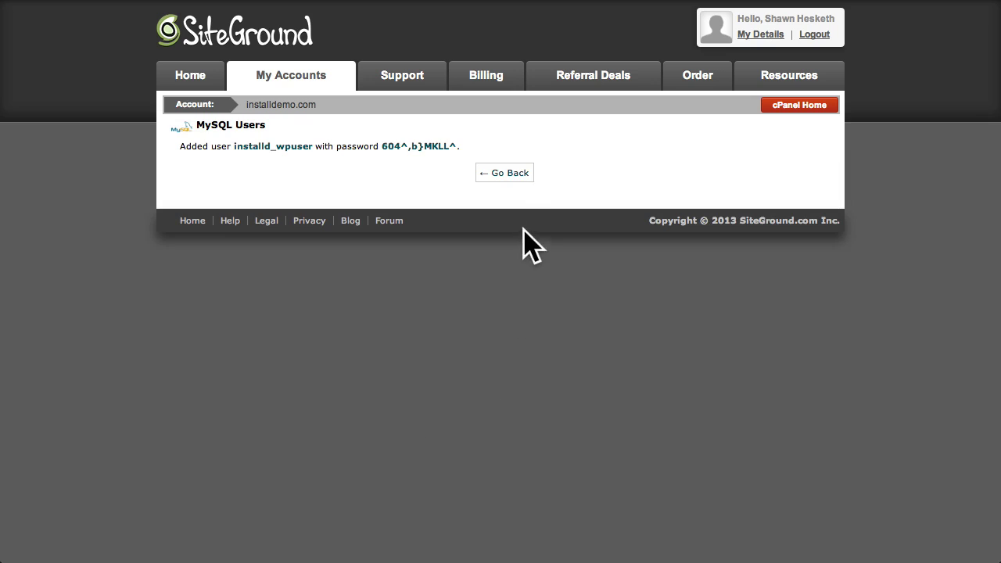
{"action": "left_click", "coordinate": [508, 173]}
- Add the user installd_wpuser to the database installd_dbase and grant it all privileges
{"action": "scroll", "coordinate": [512, 383], "scroll_direction": "down", "scroll_amount": 5}
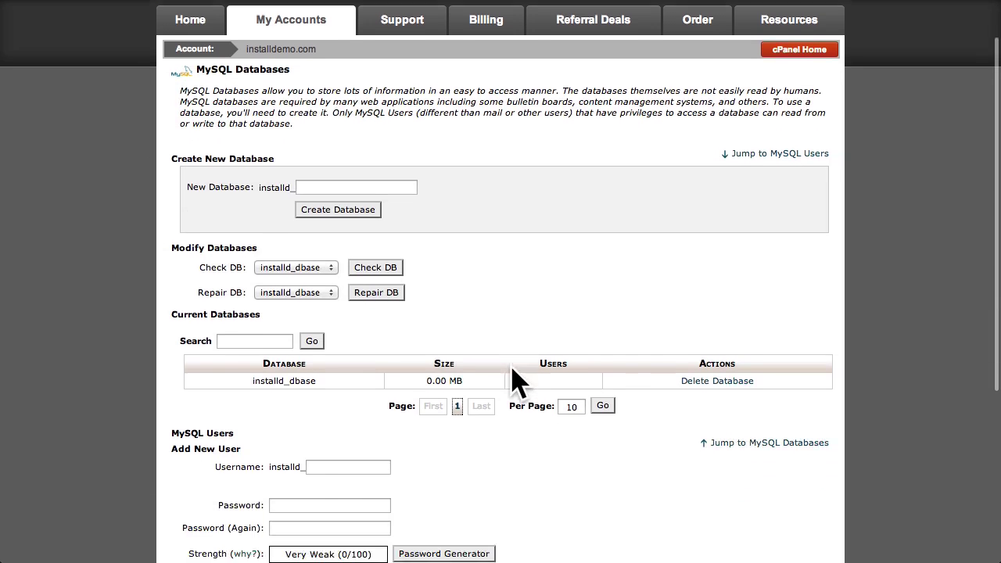
{"action": "left_click", "coordinate": [335, 381]}
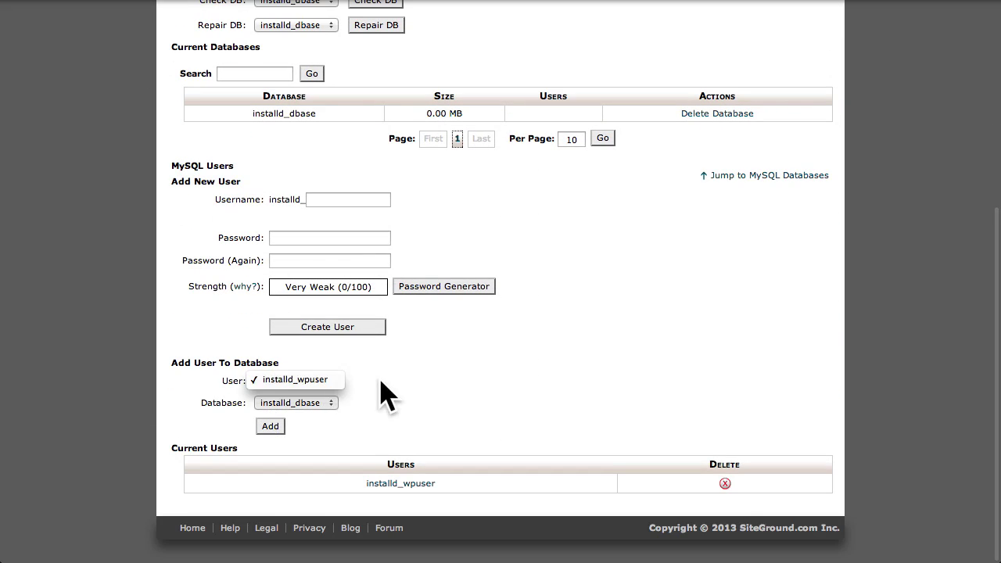
{"action": "left_click", "coordinate": [356, 391]}
{"action": "left_click", "coordinate": [342, 407]}
{"action": "left_click", "coordinate": [344, 401]}
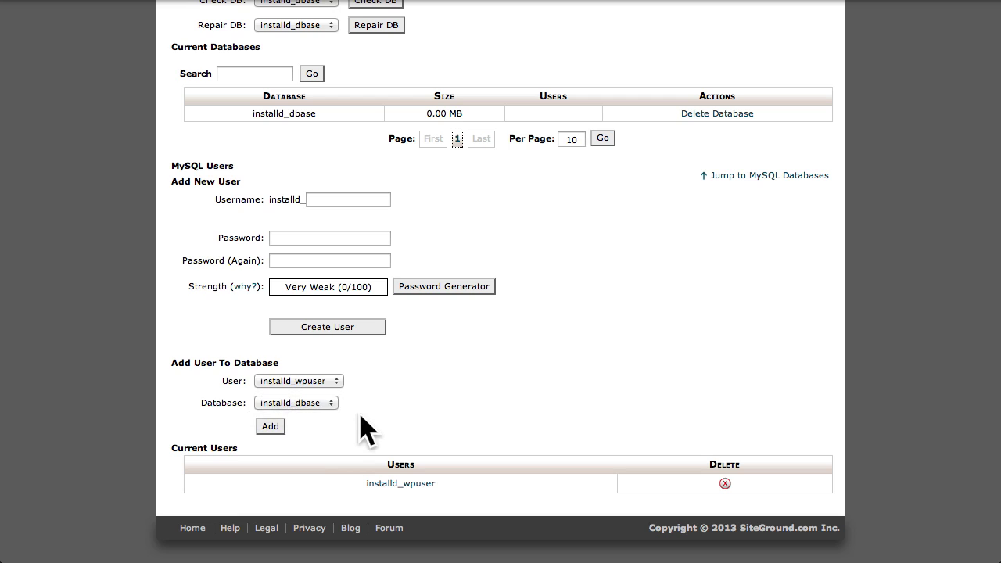
{"action": "left_click", "coordinate": [274, 427]}
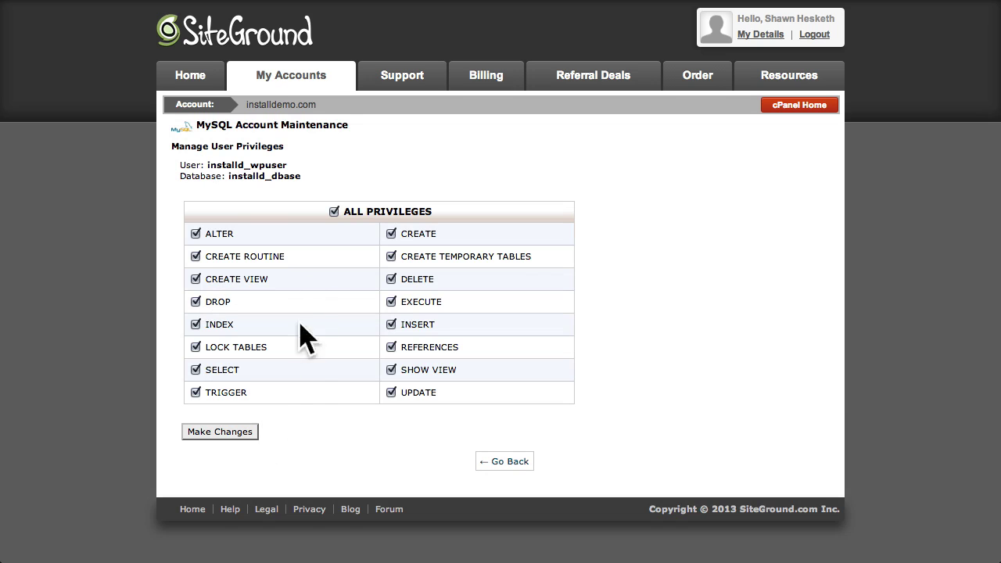
{"action": "left_click", "coordinate": [253, 435]}
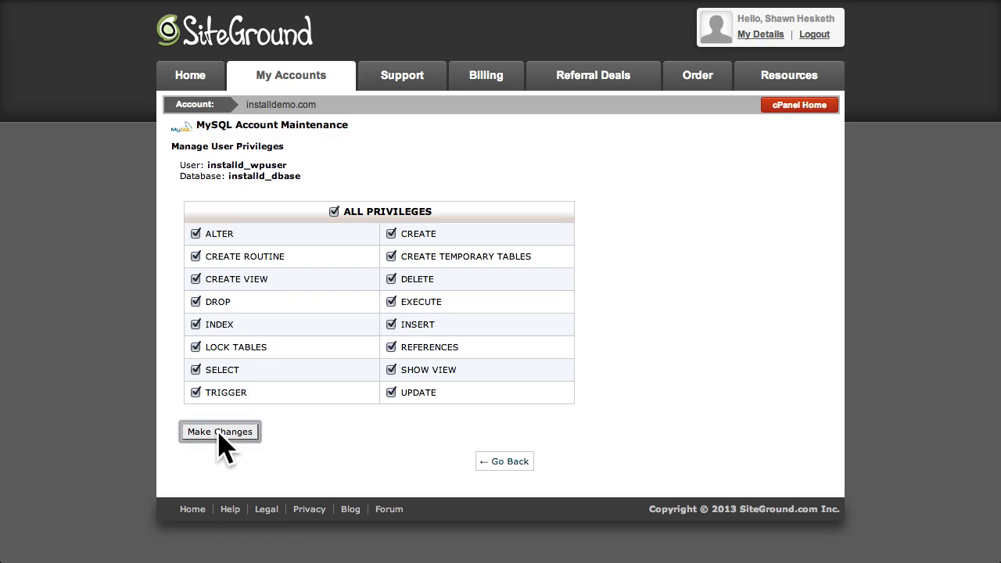
{"action": "left_click", "coordinate": [508, 205]}
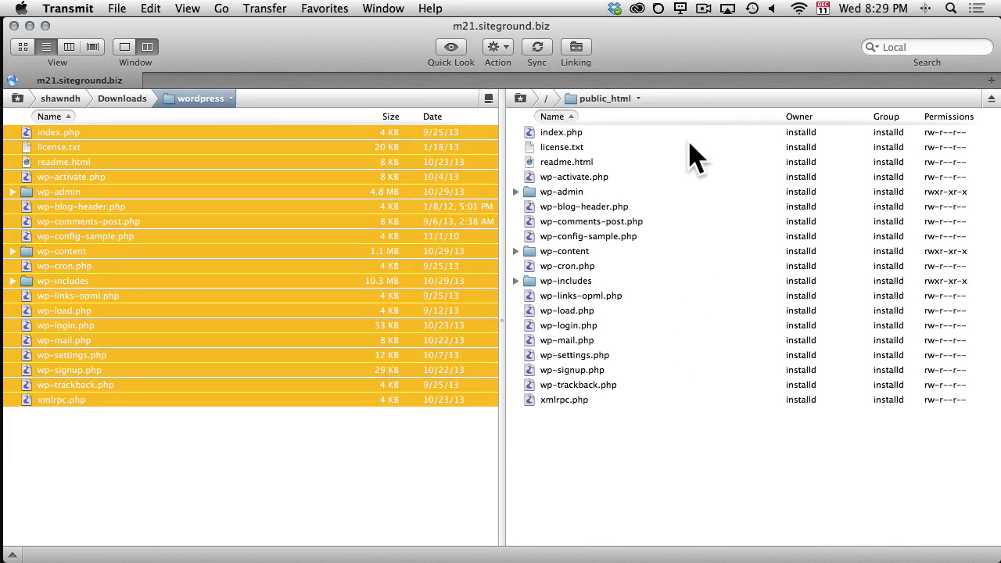
- Rename wp-config-sample.php in the remote public_html folder to wp-config.php
{"action": "left_click", "coordinate": [435, 452]}
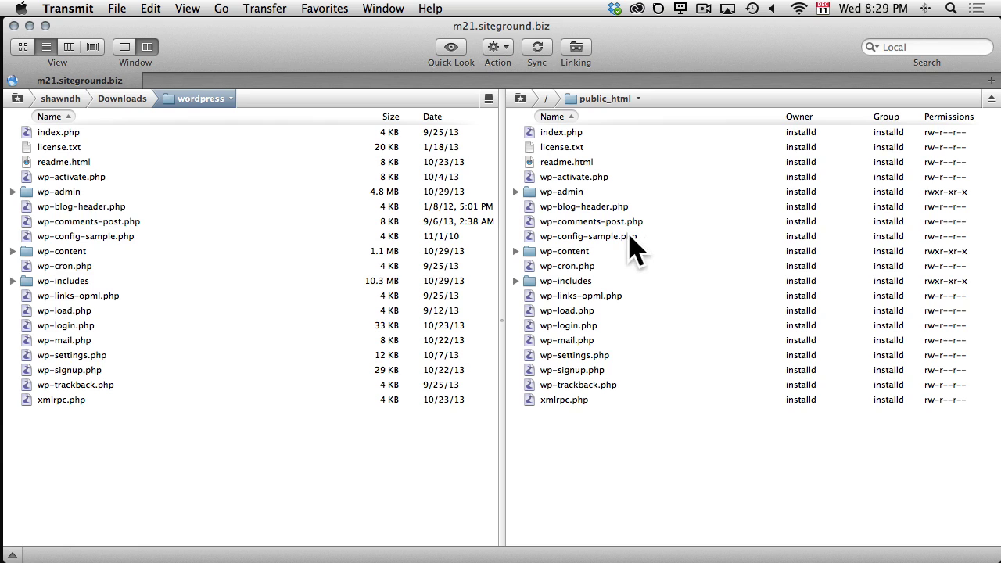
{"action": "left_click", "coordinate": [630, 238]}
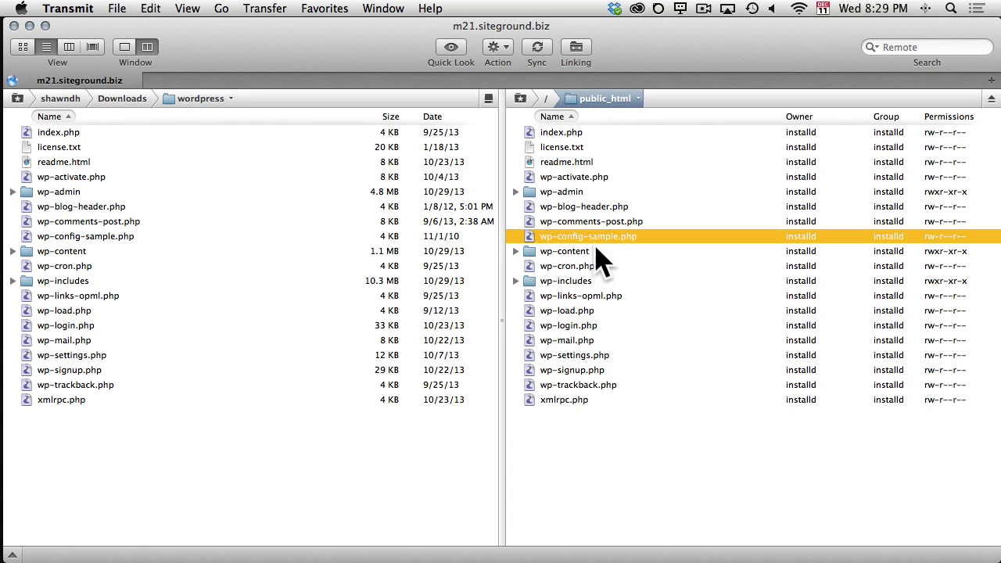
{"action": "key", "text": "Return"}
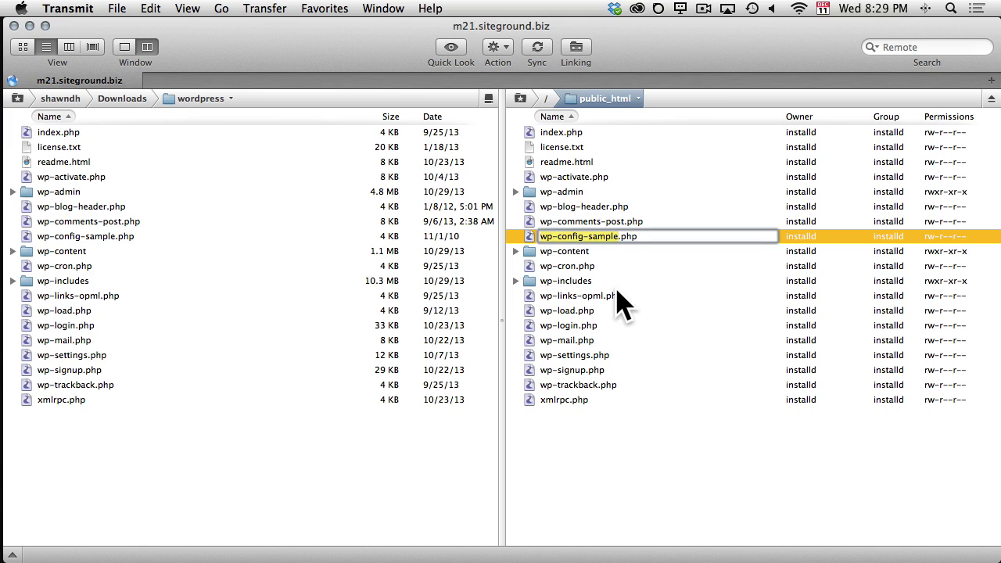
{"action": "key", "text": "Right"}
{"action": "key", "text": "Return"}
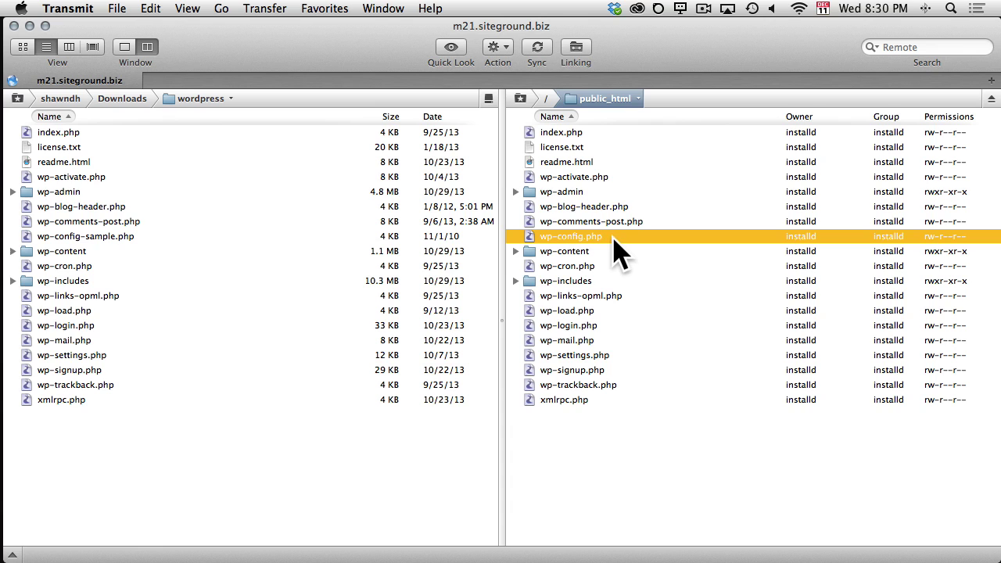
- Open the remote wp-config.php in Espresso and replace the DB_PASSWORD placeholder with the copied database password
{"action": "double_click", "coordinate": [614, 238]}
{"action": "scroll", "coordinate": [611, 240], "scroll_direction": "down", "scroll_amount": 3}
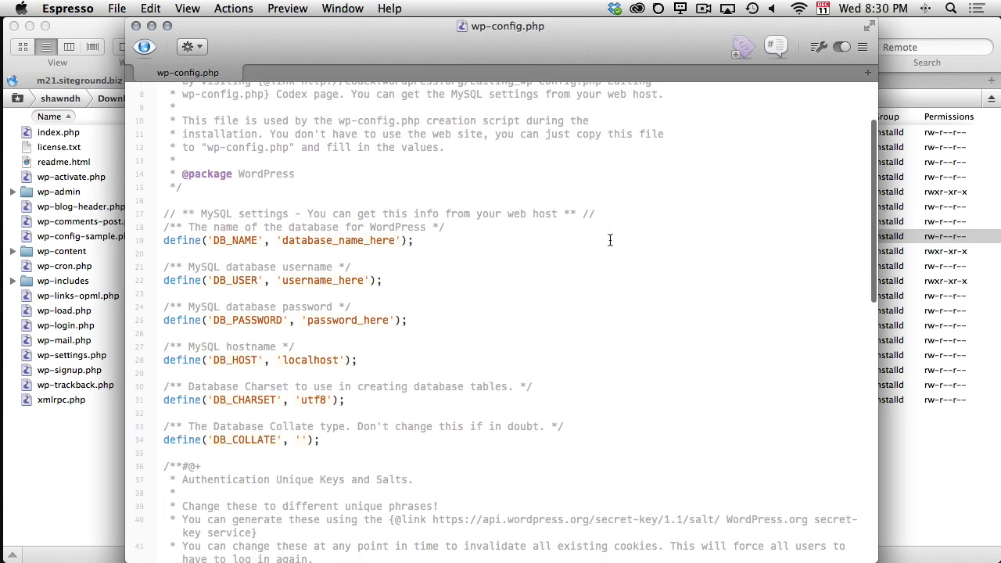
{"action": "double_click", "coordinate": [343, 320]}
{"action": "key", "text": "super+v"}
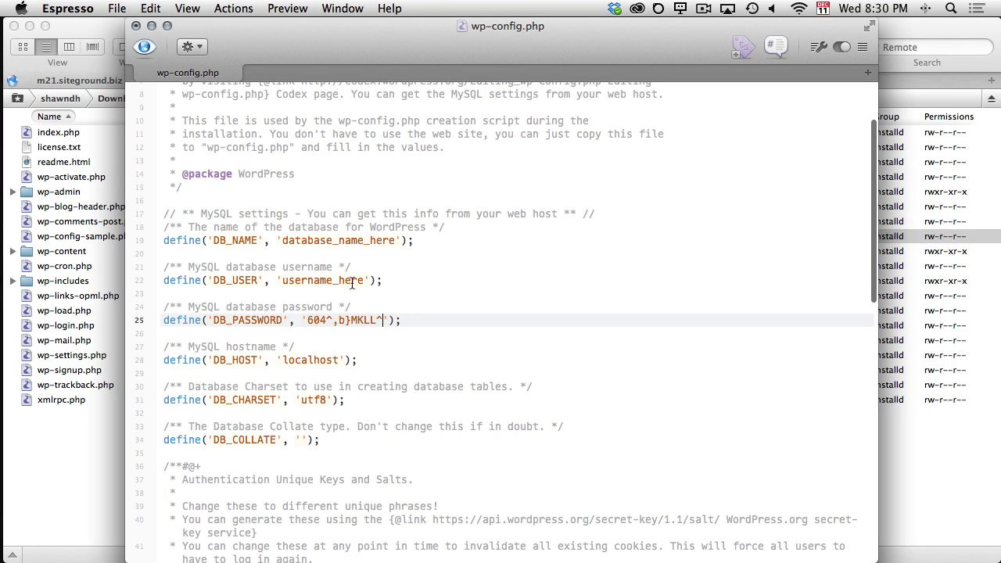
- Set DB_NAME to installd_dbase and DB_USER to intalld_wpuser in the MySQL settings
{"action": "double_click", "coordinate": [335, 241]}
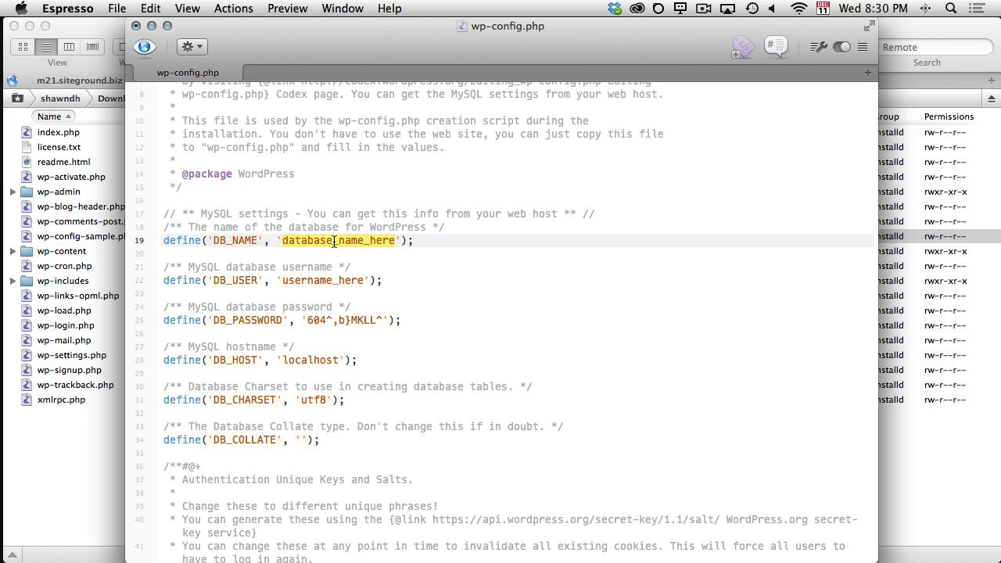
{"action": "type", "text": "installd_d"}
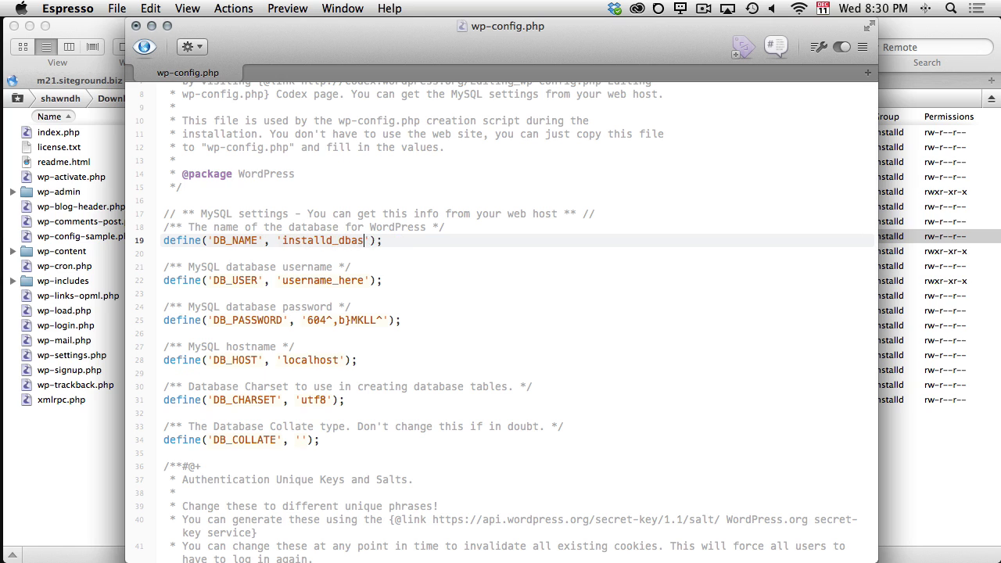
{"action": "double_click", "coordinate": [312, 279]}
{"action": "type", "text": "intalld_wp"}
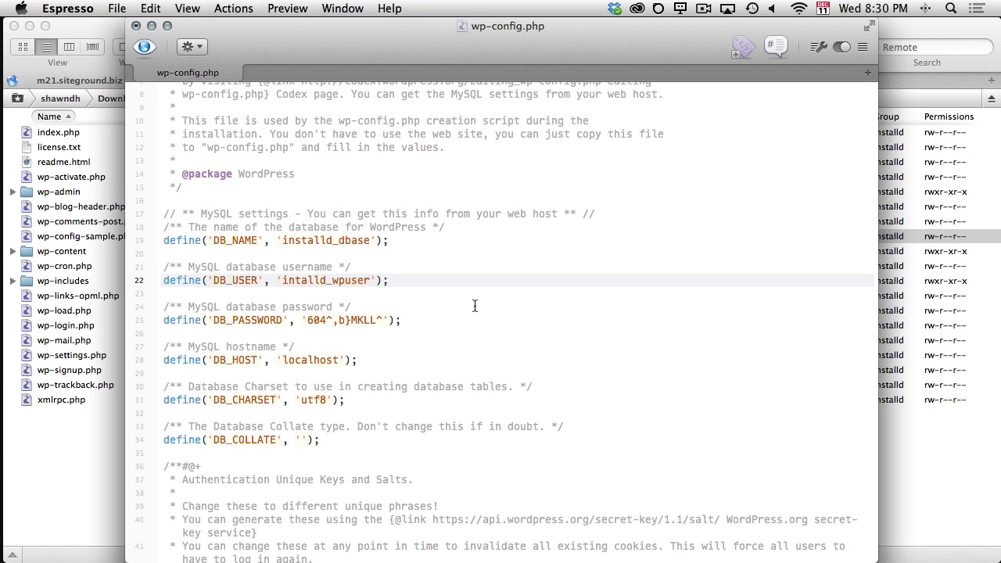
- Load the secret-key URL from the authentication keys comment in the browser and copy all the generated key and salt definitions
{"action": "scroll", "coordinate": [475, 306], "scroll_direction": "down", "scroll_amount": 8}
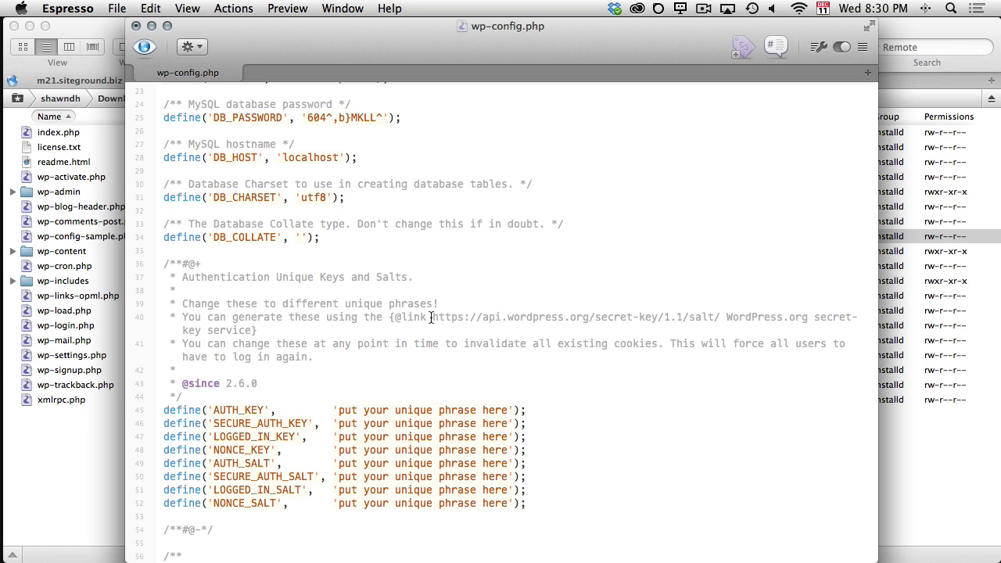
{"action": "left_click_drag", "start_coordinate": [431, 317], "coordinate": [685, 317]}
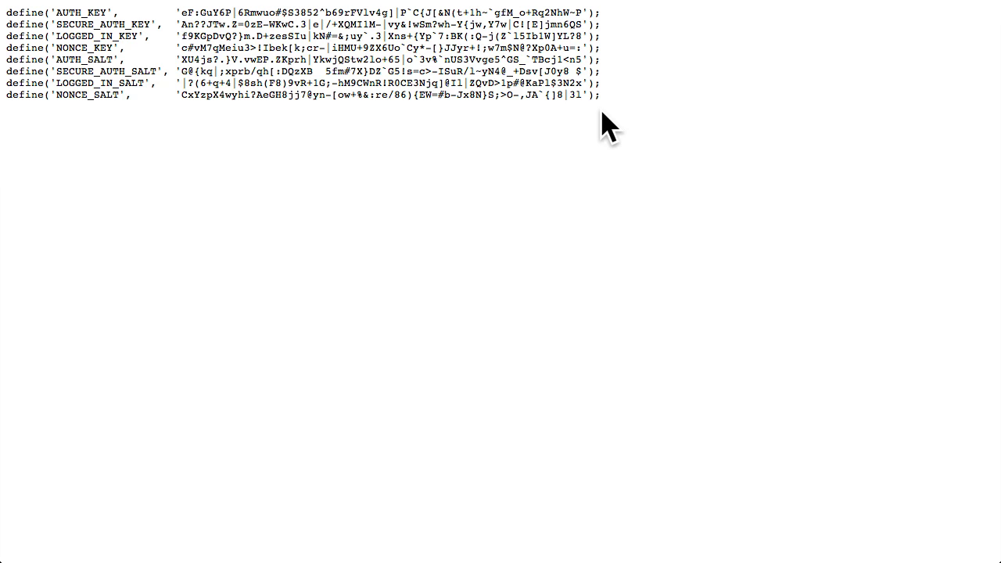
{"action": "key", "text": "super+a"}
{"action": "right_click", "coordinate": [599, 74]}
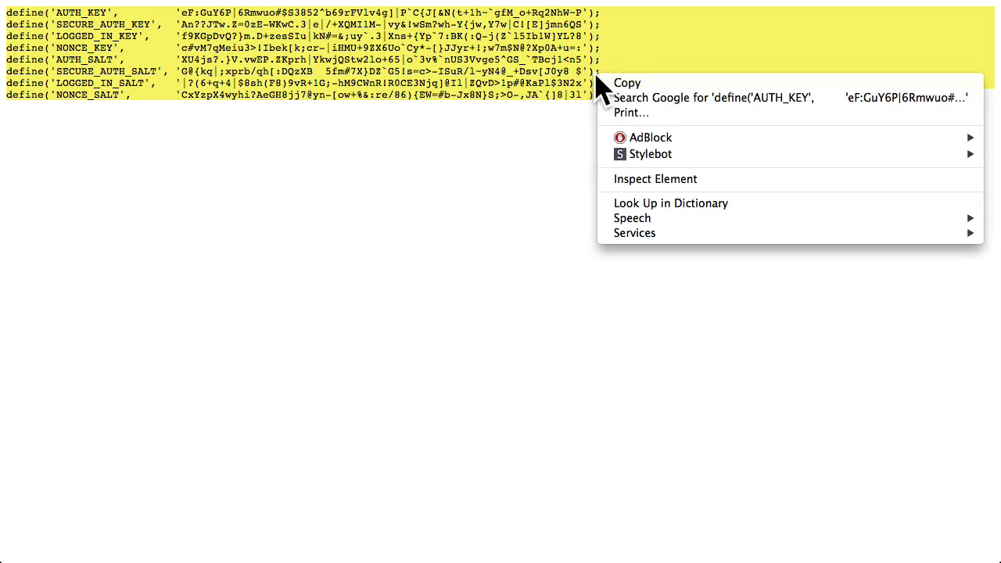
{"action": "left_click", "coordinate": [622, 84]}
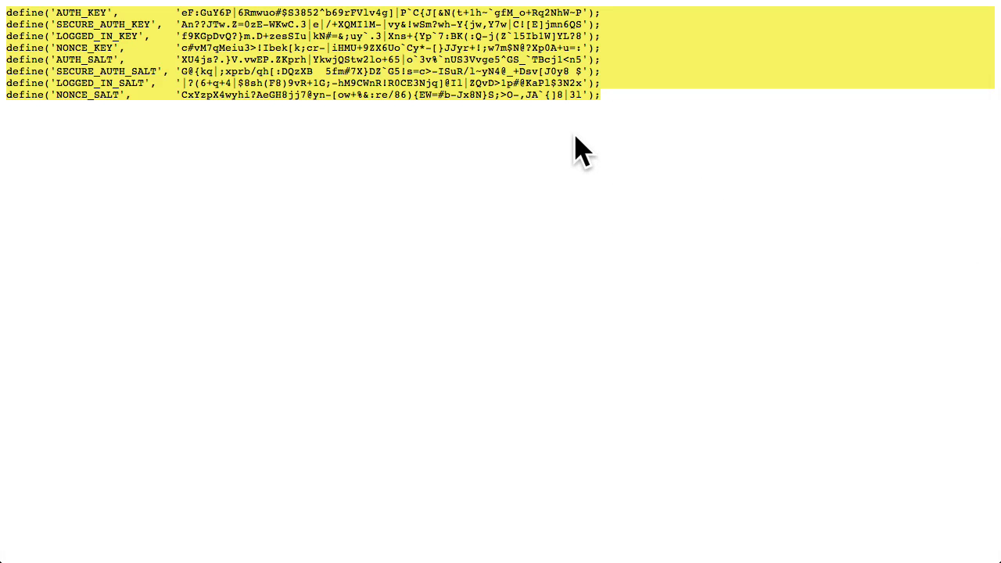
- Switch back to Espresso, replace the eight placeholder key and salt lines with the copied definitions, save wp-config.php and quit the editor
{"action": "key", "text": "super+Tab"}
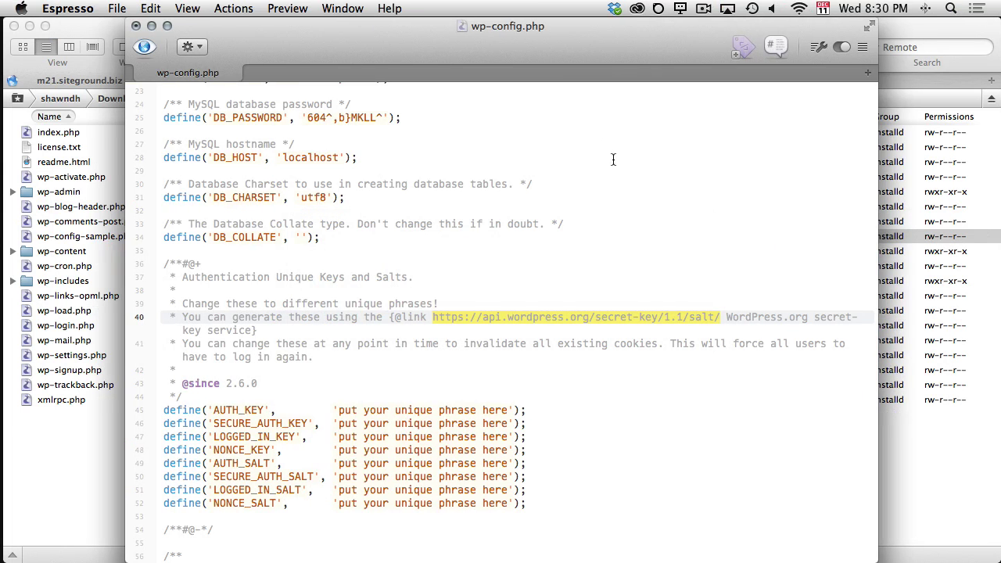
{"action": "left_click_drag", "start_coordinate": [544, 501], "coordinate": [159, 413]}
{"action": "right_click", "coordinate": [569, 453]}
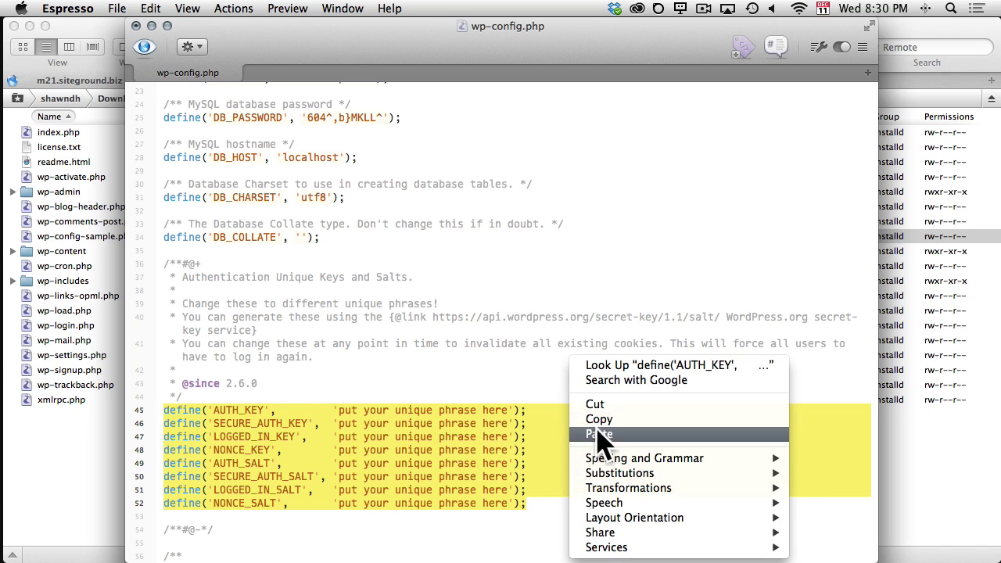
{"action": "left_click", "coordinate": [583, 431]}
{"action": "key", "text": "super+s"}
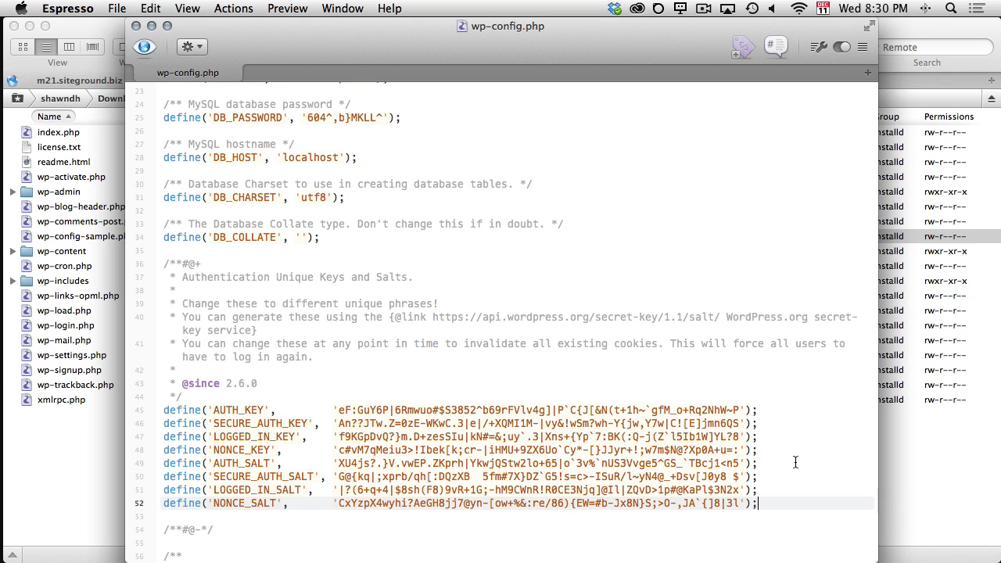
{"action": "key", "text": "super+q"}
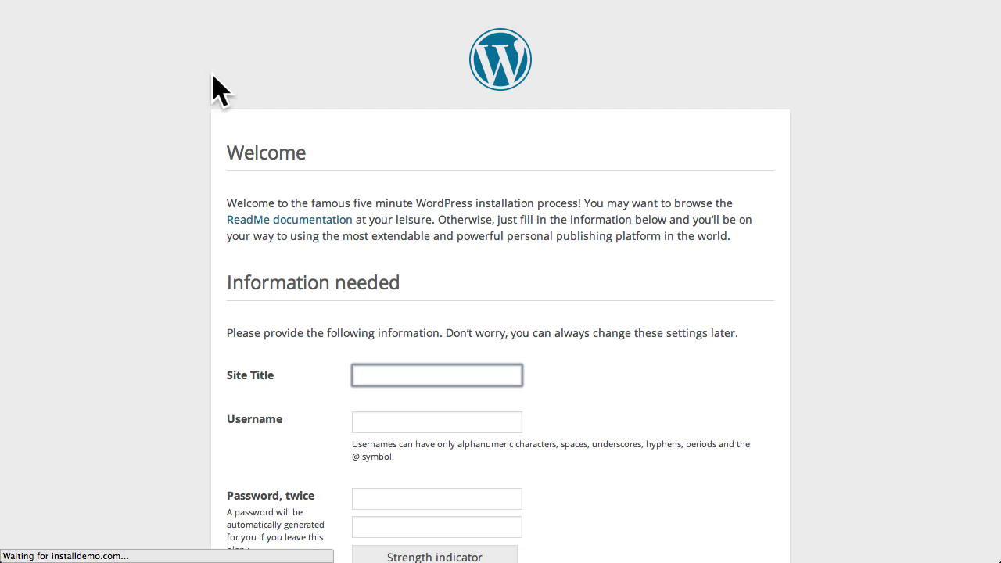
- Fill in the WordPress installation form with the site title My Demo Site and the username Stellar Admin
{"action": "scroll", "coordinate": [679, 359], "scroll_direction": "down", "scroll_amount": 5}
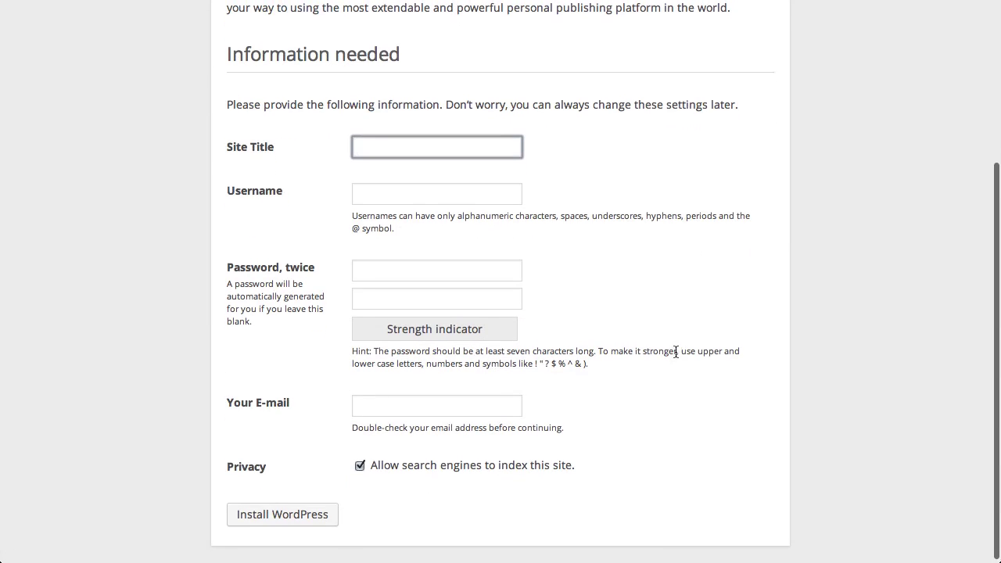
{"action": "type", "text": "My Demo Site"}
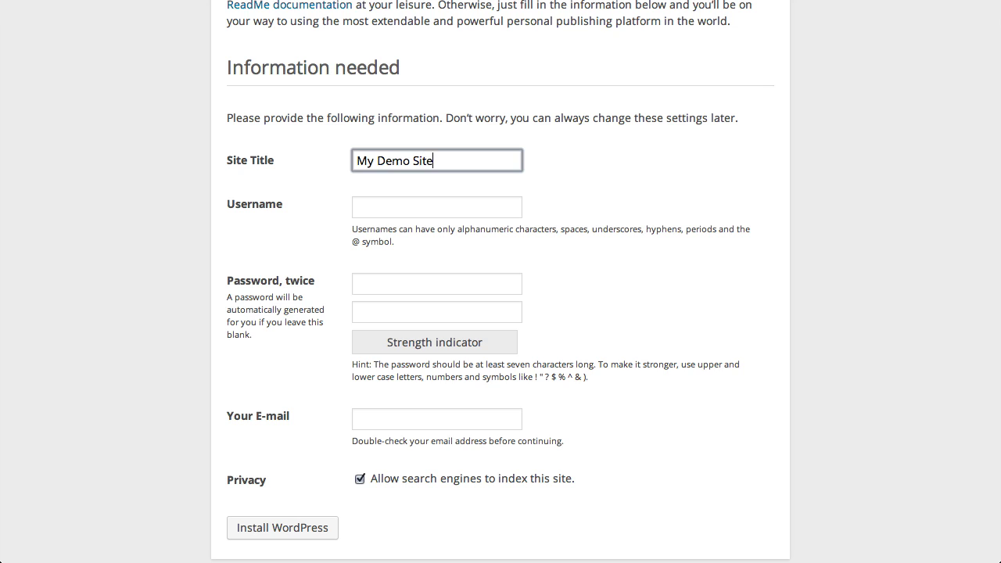
{"action": "left_click", "coordinate": [437, 207]}
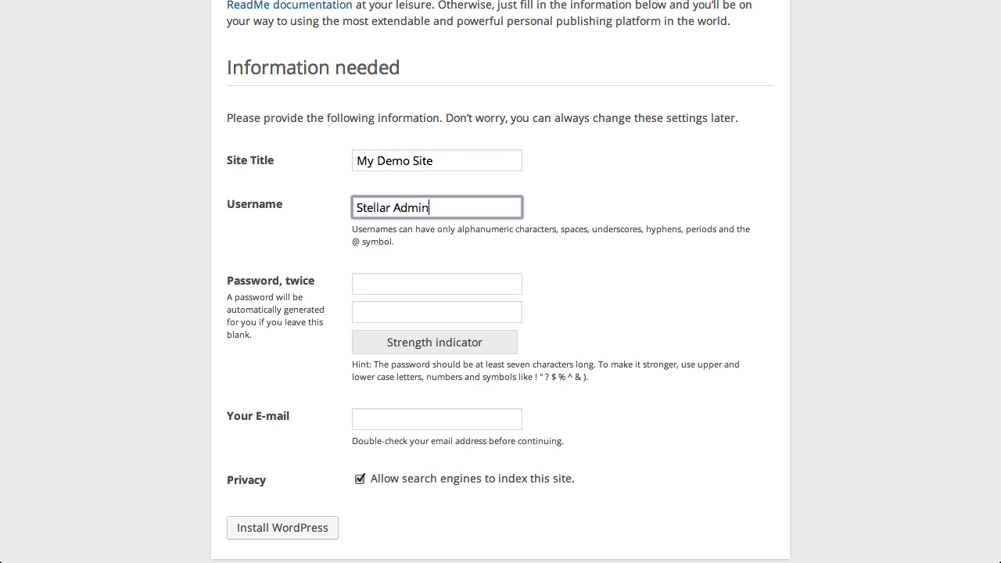
- Paste the admin password into both password fields, enter the contact e-mail and run the WordPress installation
{"action": "key", "text": "Tab"}
{"action": "key", "text": "ctrl+v"}
{"action": "key", "text": "Tab"}
{"action": "key", "text": "ctrl+v"}
{"action": "key", "text": "Tab"}
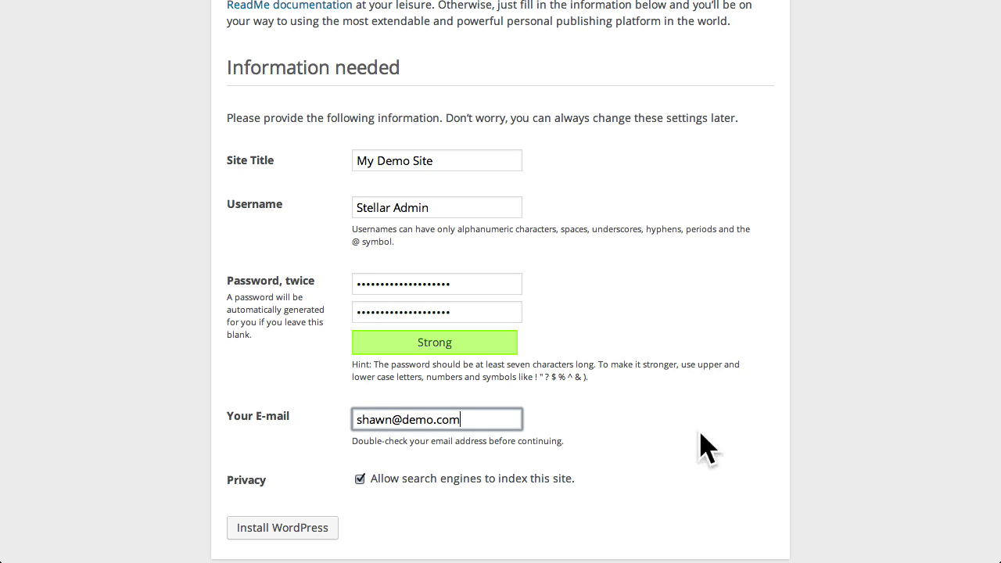
{"action": "left_click", "coordinate": [414, 512]}
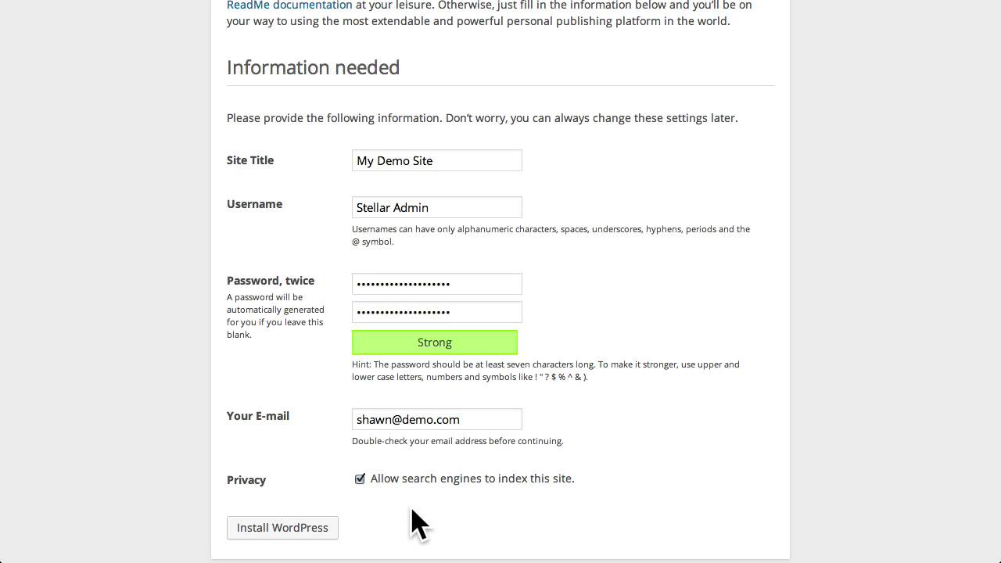
{"action": "left_click", "coordinate": [332, 530]}
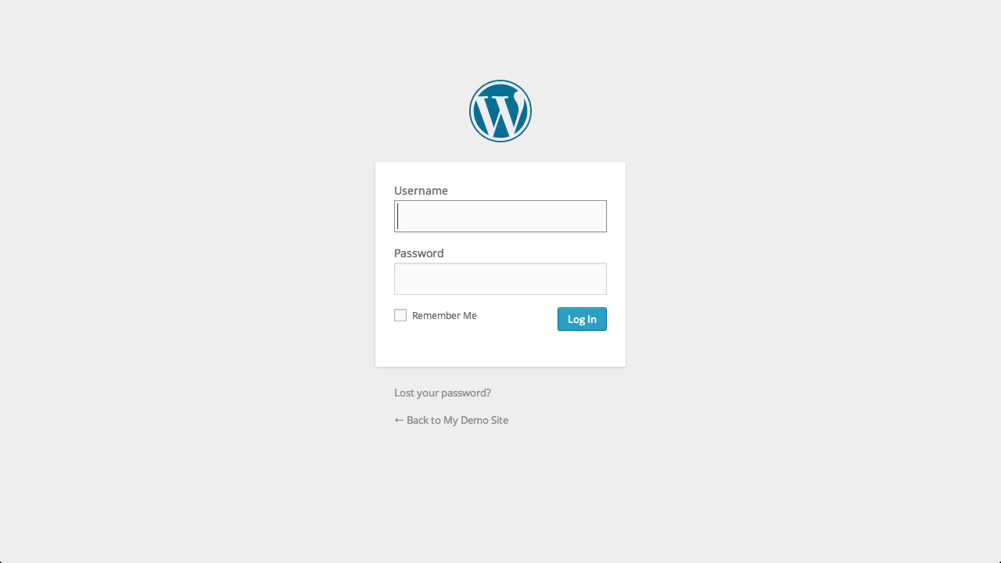
- Enter the username Stellar Admin and the account password on the WordPress login form
{"action": "type", "text": "Stellar Ad"}
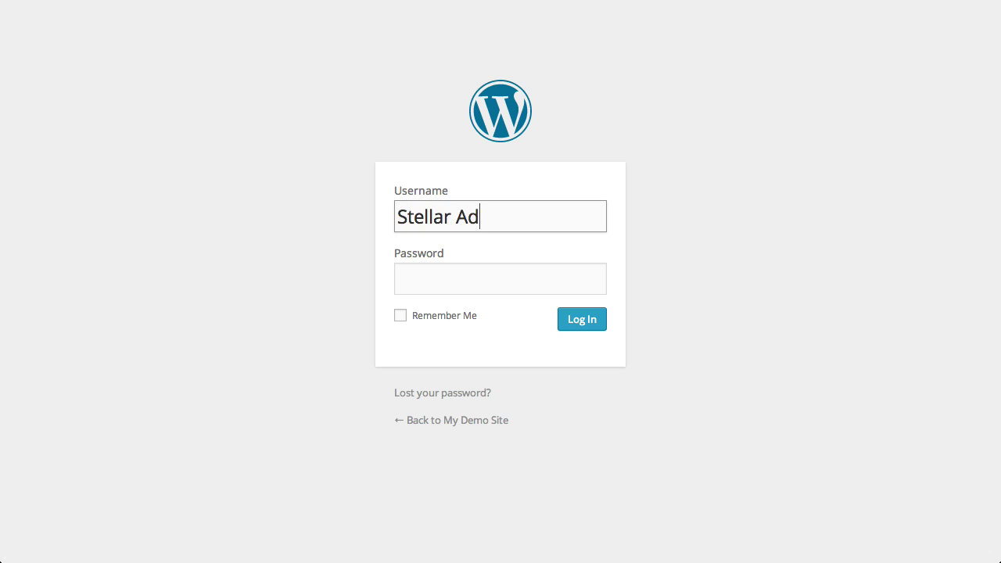
{"action": "type", "text": "min"}
{"action": "key", "text": "Tab"}
{"action": "type", "text": "•••••••••••••••••••"}
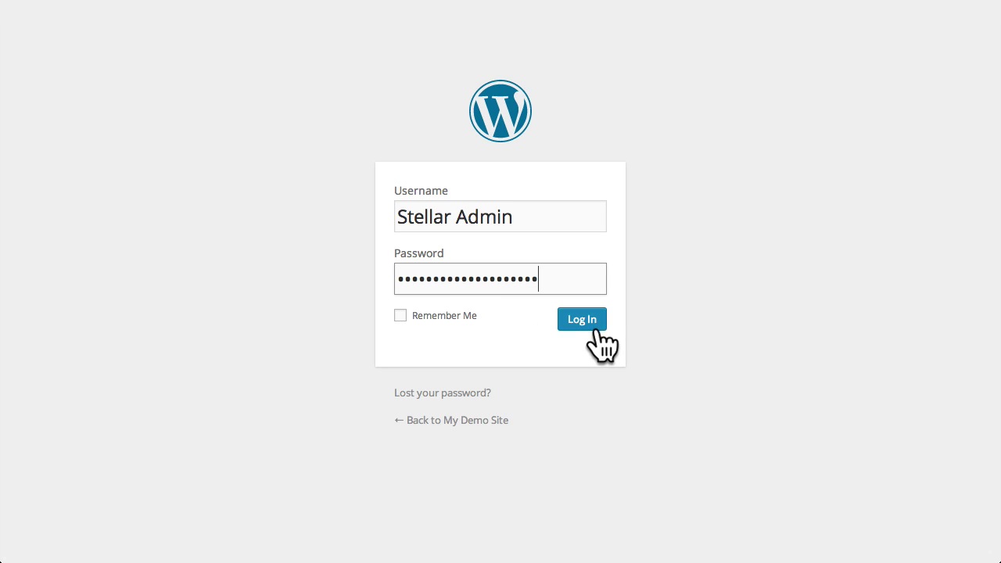